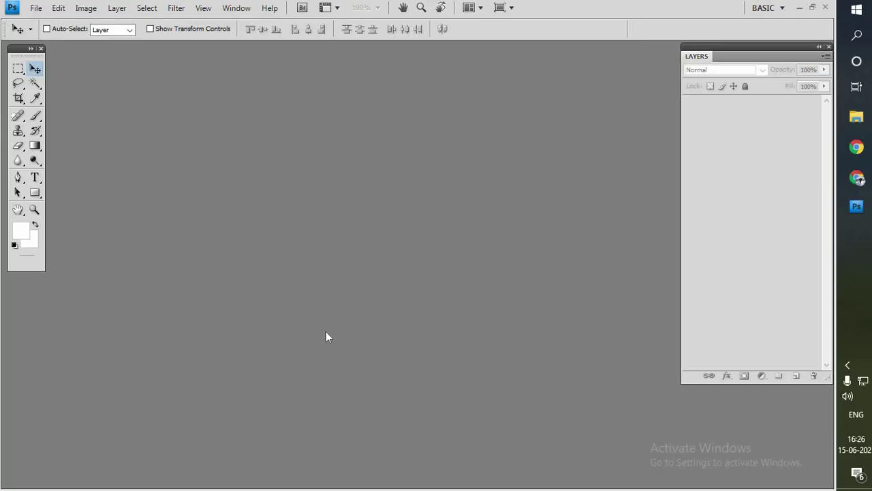
- Open the portrait photo, trying and then undoing an automatic tone correction
double_click(326, 331)
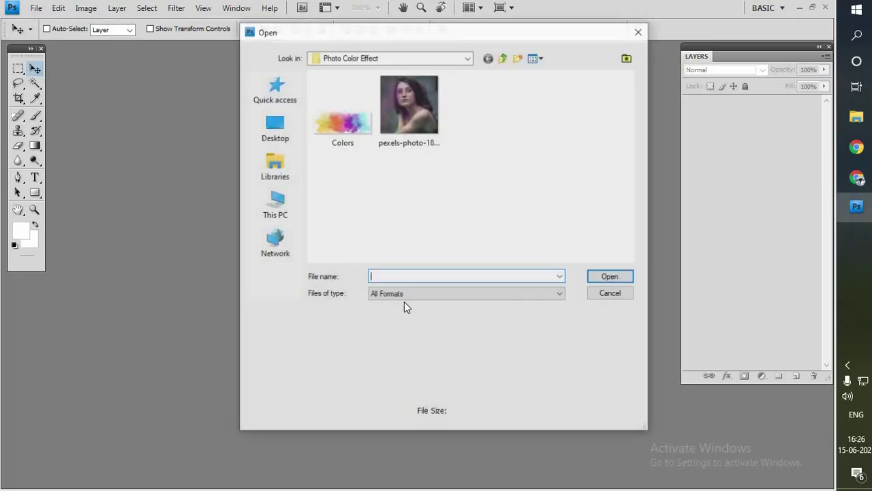
double_click(409, 105)
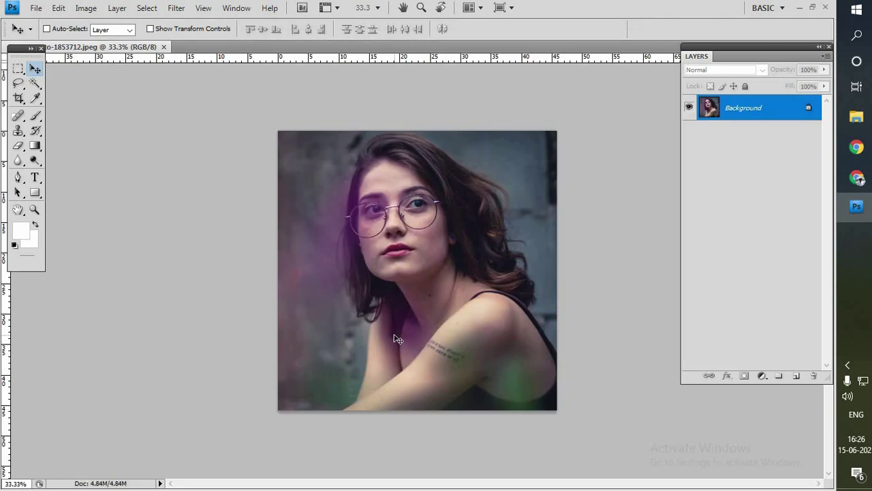
key(ctrl+shift+l)
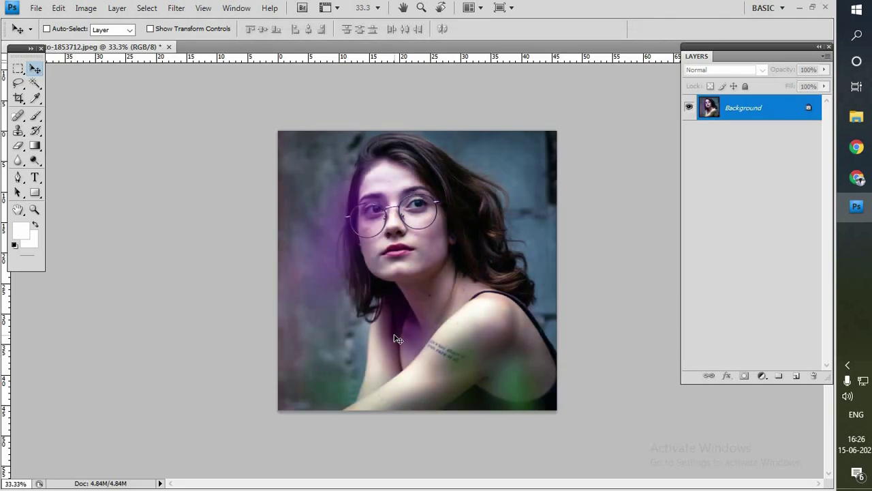
key(ctrl+z)
- Apply Levels with black input 14 and white input 248, then fit the photo to the window
key(ctrl+l)
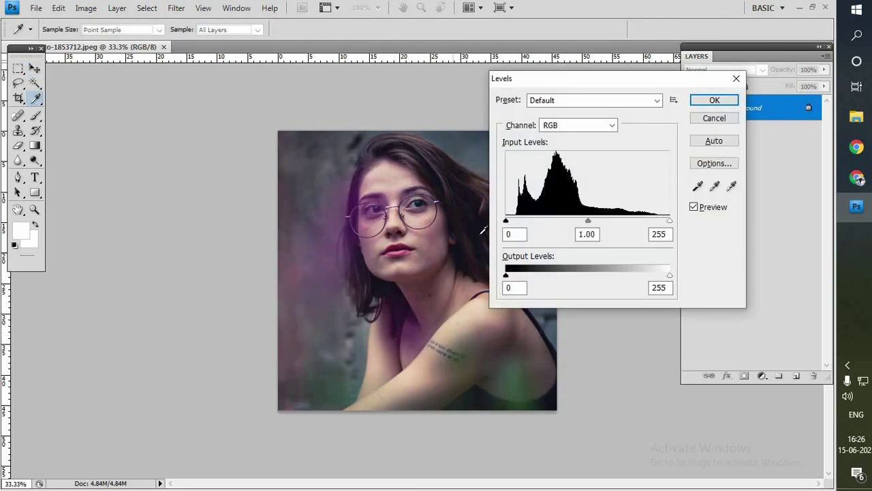
drag(508, 222, 514, 224)
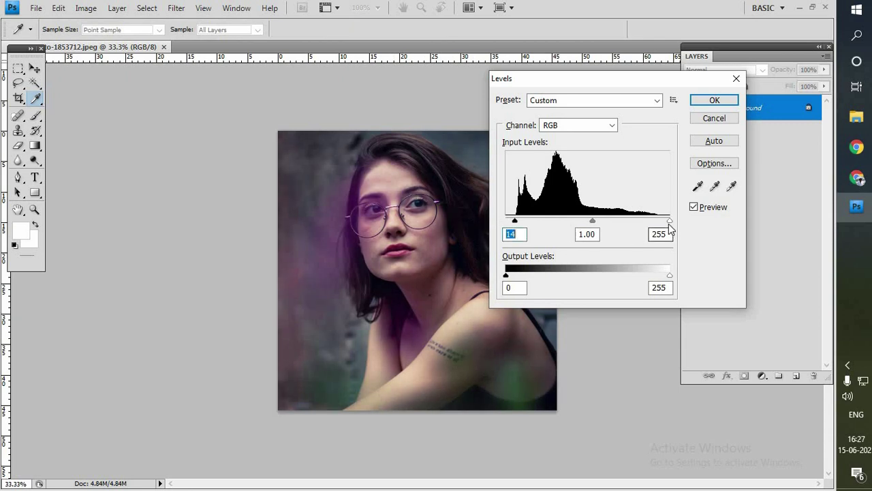
key(Tab)
key(Tab)
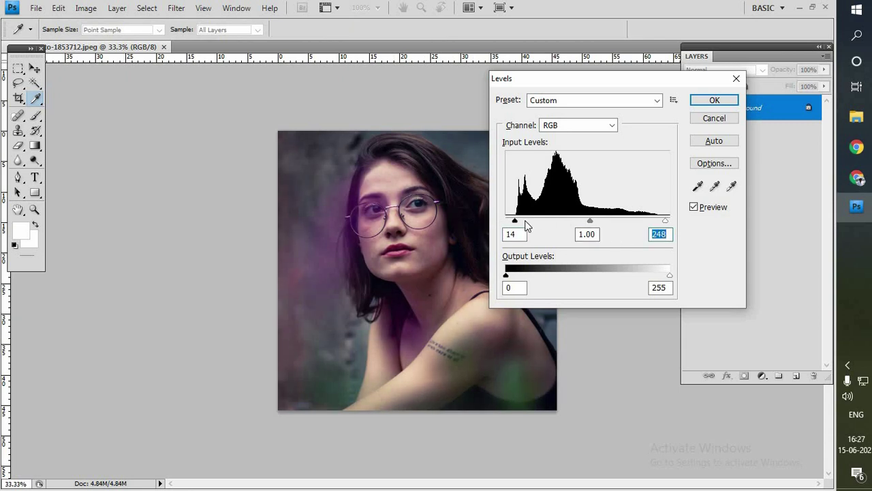
click(711, 102)
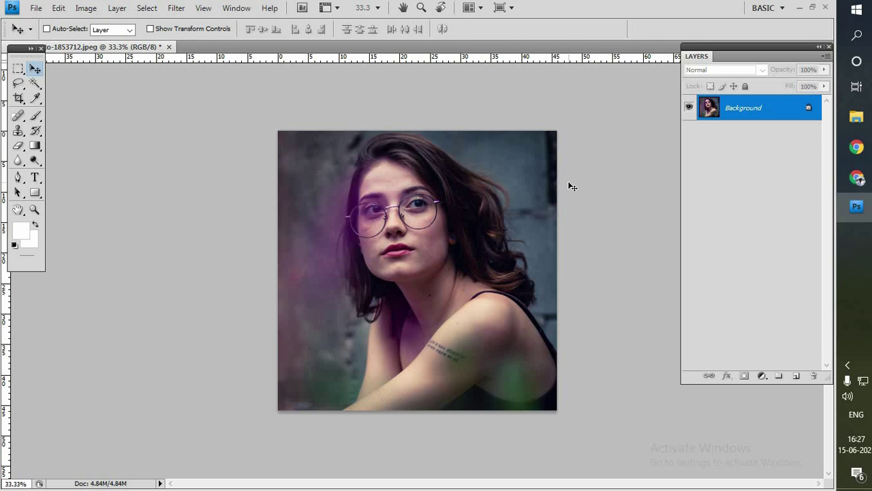
key(ctrl+0)
- Apply a Threshold adjustment at level 70 so the face reads clearly in black and white
click(86, 8)
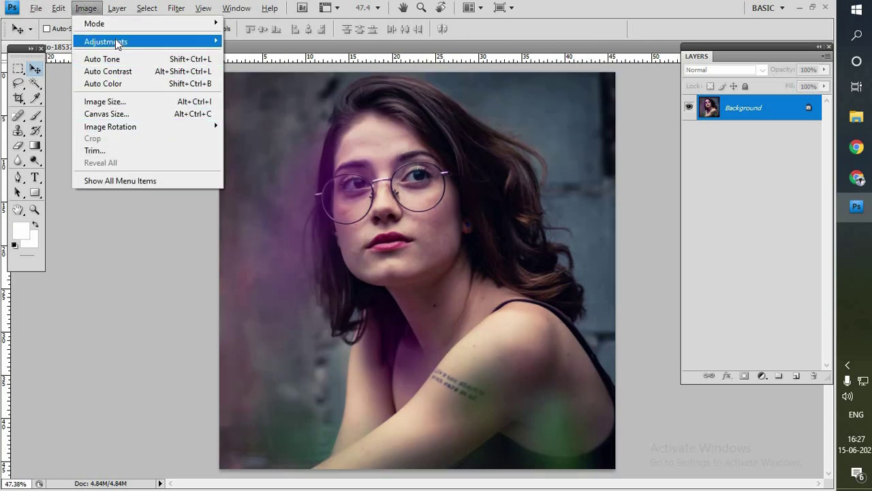
mouse_move(105, 42)
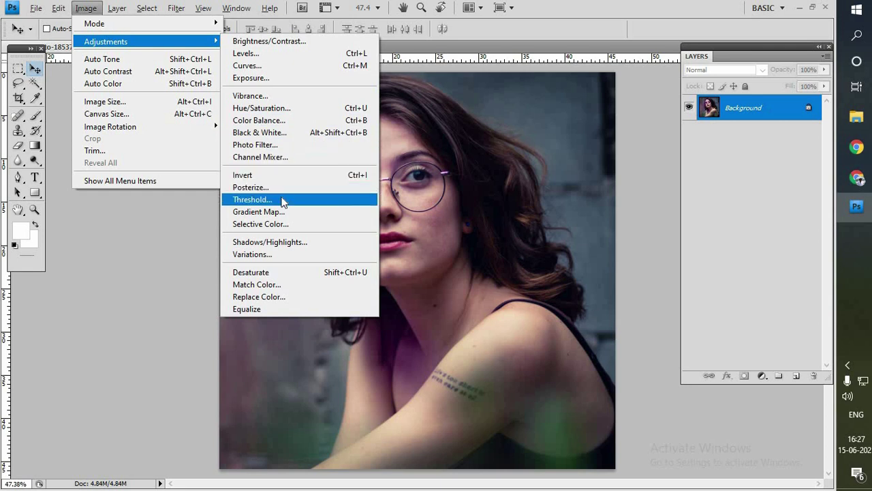
click(282, 200)
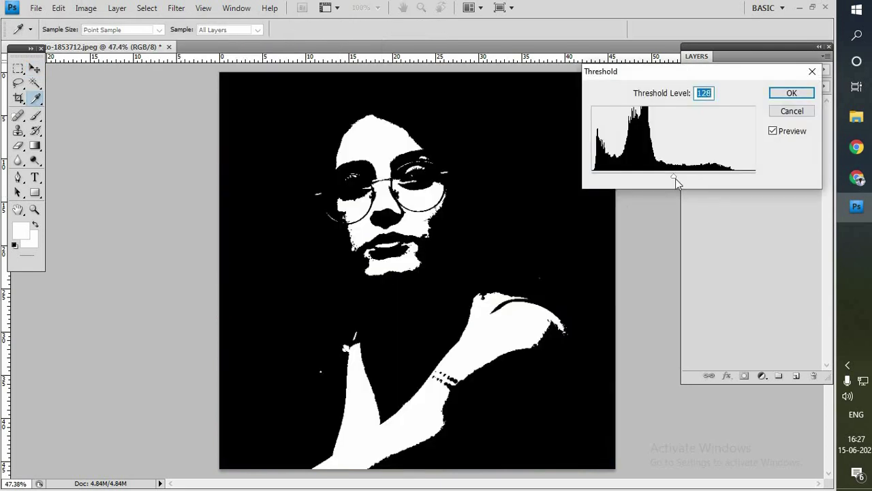
drag(672, 178, 638, 179)
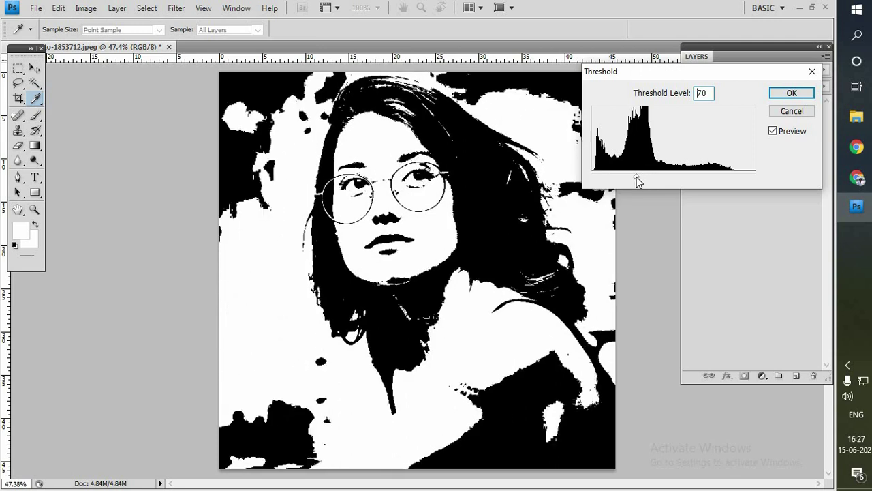
click(773, 132)
mouse_move(625, 181)
mouse_down()
mouse_move(615, 181)
mouse_move(666, 186)
mouse_move(636, 181)
mouse_up()
click(789, 93)
scroll(456, 234, down, 1)
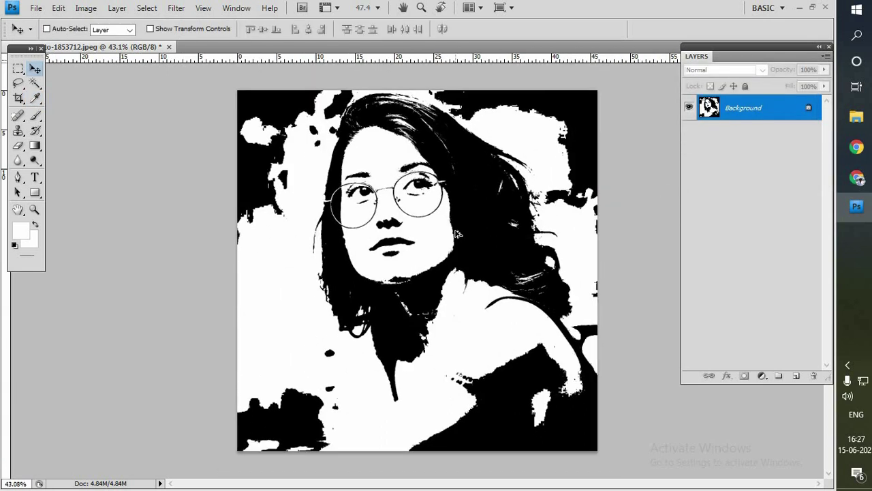
scroll(456, 234, down, 1)
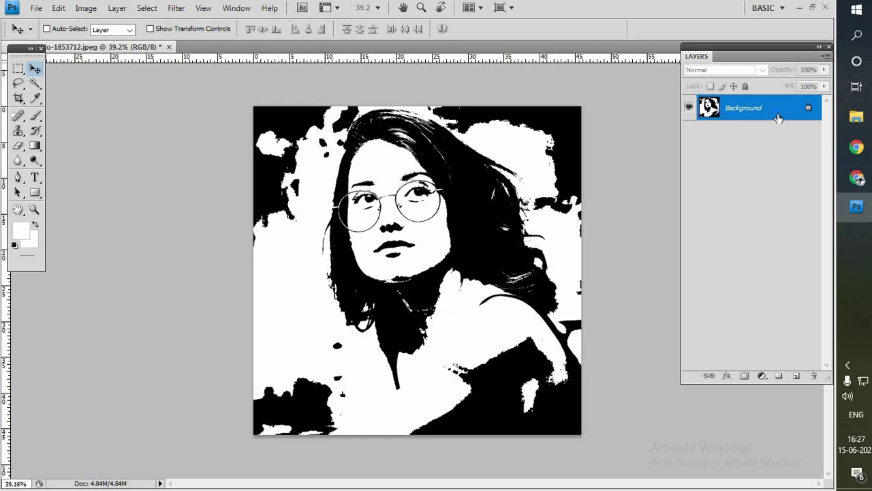
- Convert the Background to Layer 0 and add a white-filled Layer 1 beneath it
double_click(778, 118)
click(550, 146)
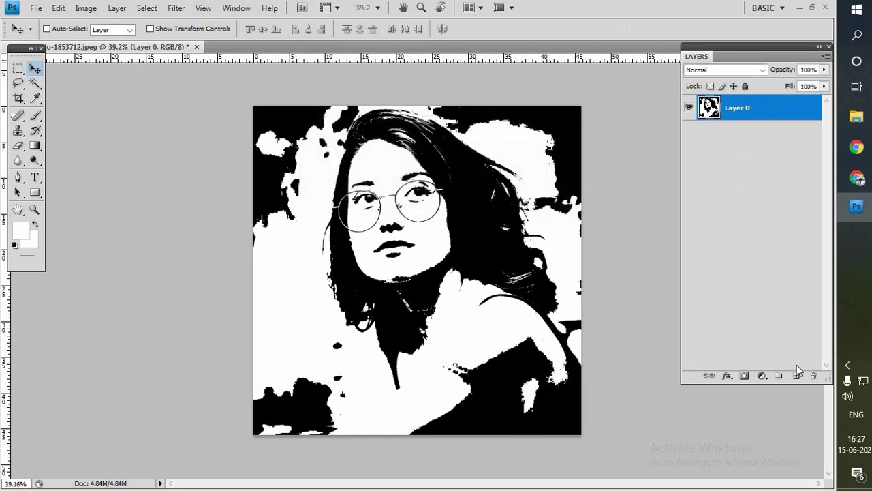
click(797, 376)
drag(735, 102, 740, 142)
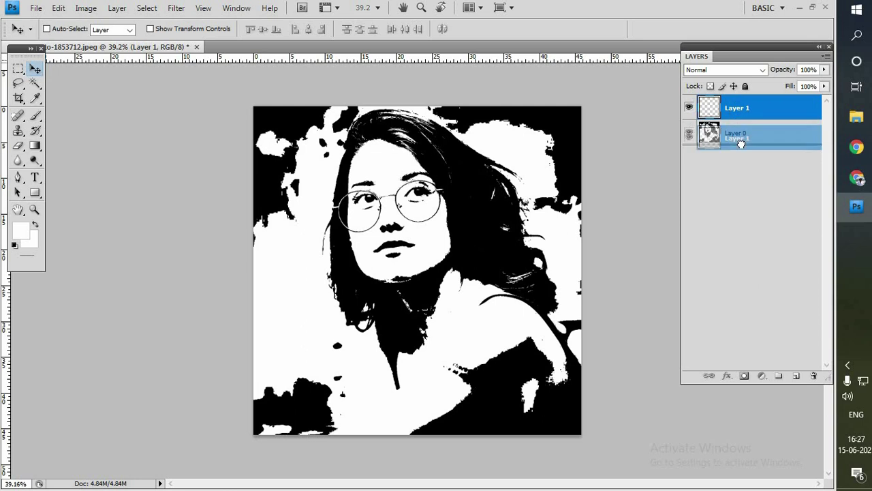
click(19, 233)
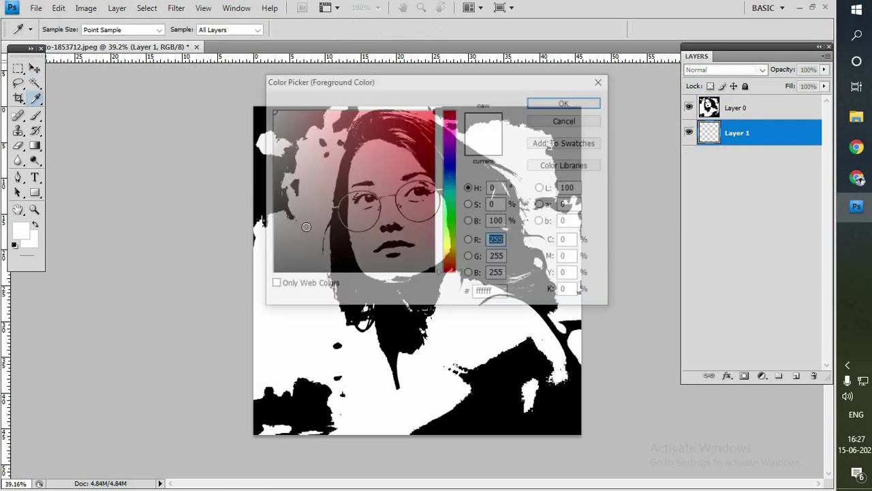
click(585, 106)
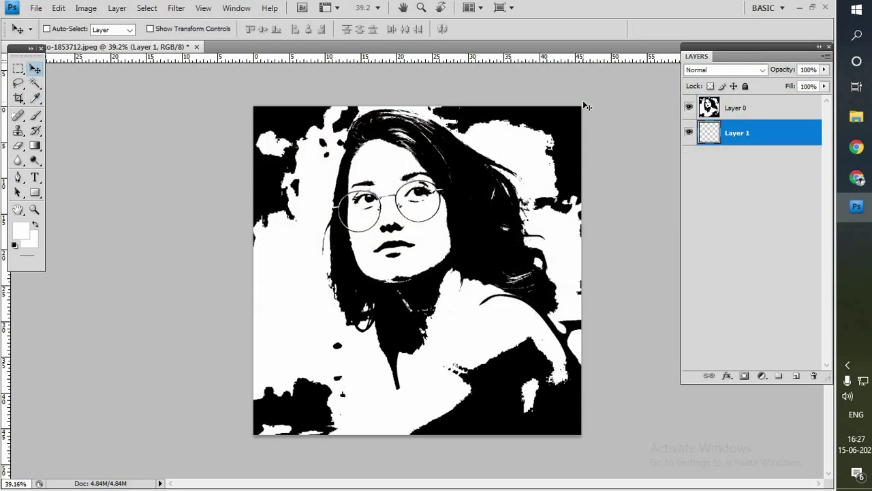
click(766, 103)
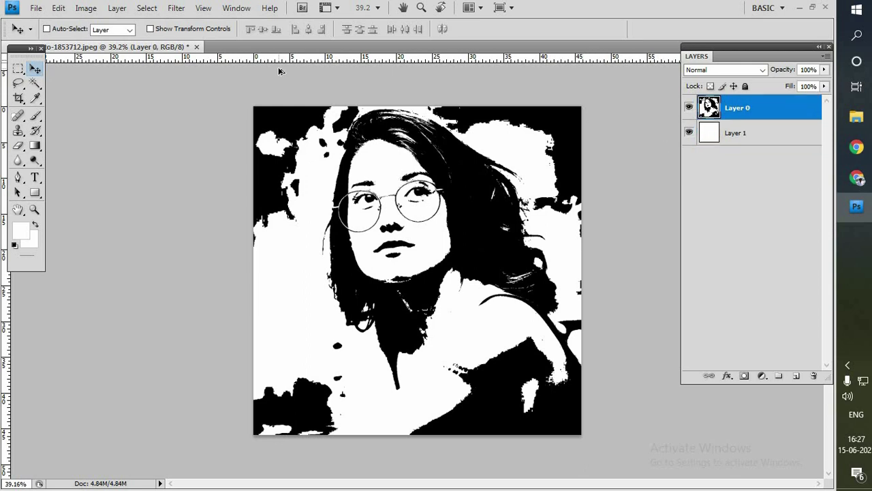
- Select Layer 0's white areas with Color Range at Fuzziness 200 and cut them away
key(s)
click(147, 10)
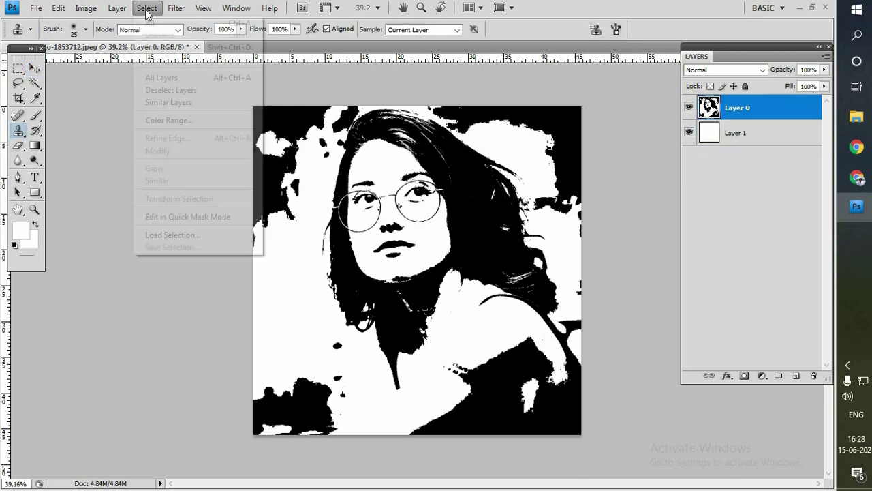
click(182, 121)
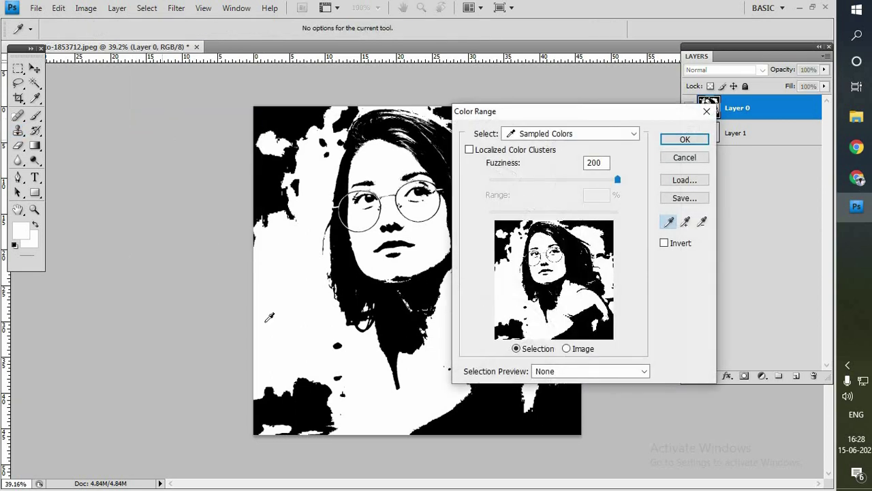
click(684, 139)
key(v)
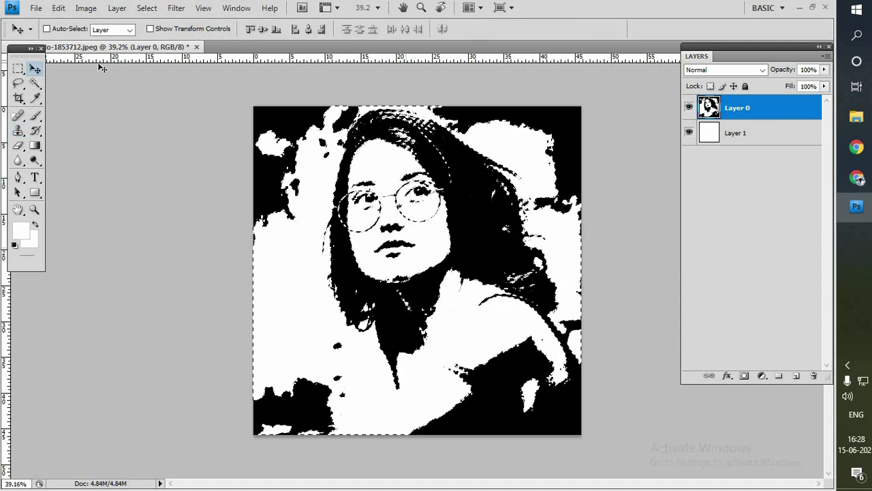
click(59, 9)
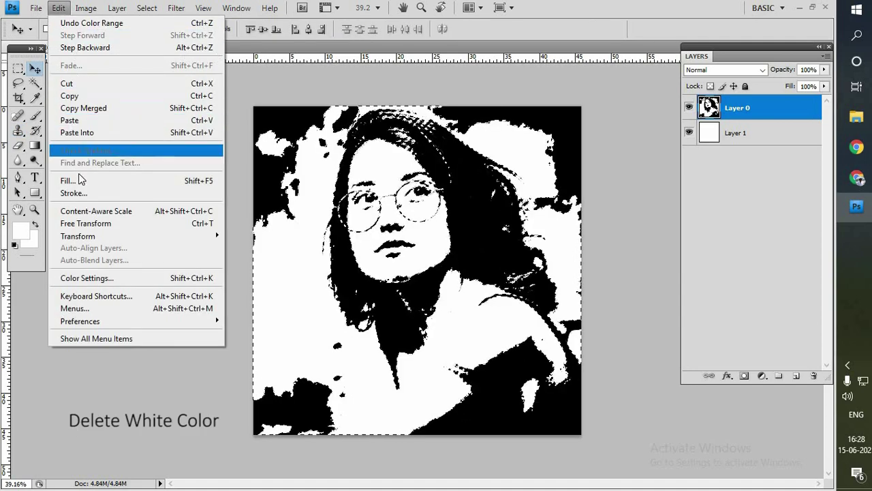
click(101, 83)
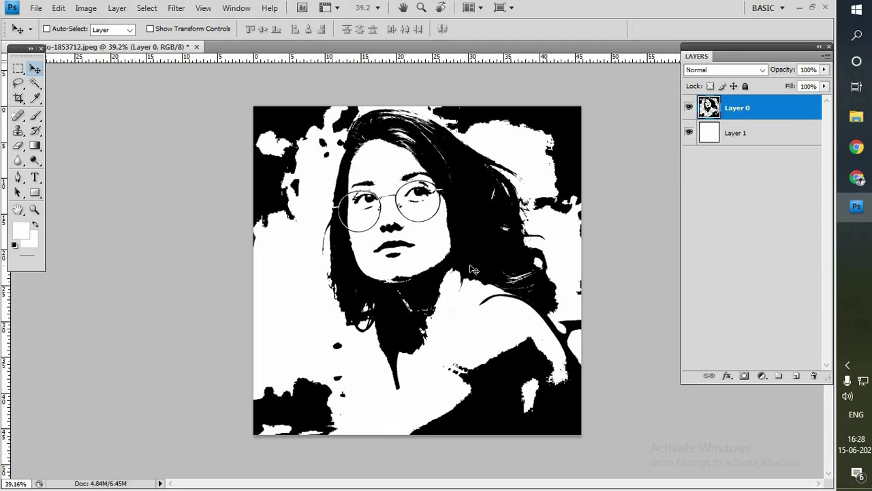
- Open Colors.jpg and copy the entire colour-splash image
key(ctrl+o)
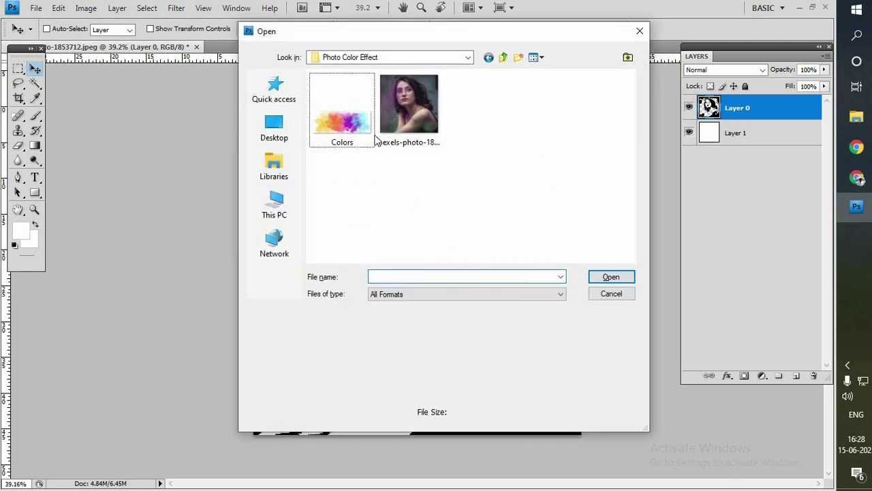
click(373, 147)
click(611, 277)
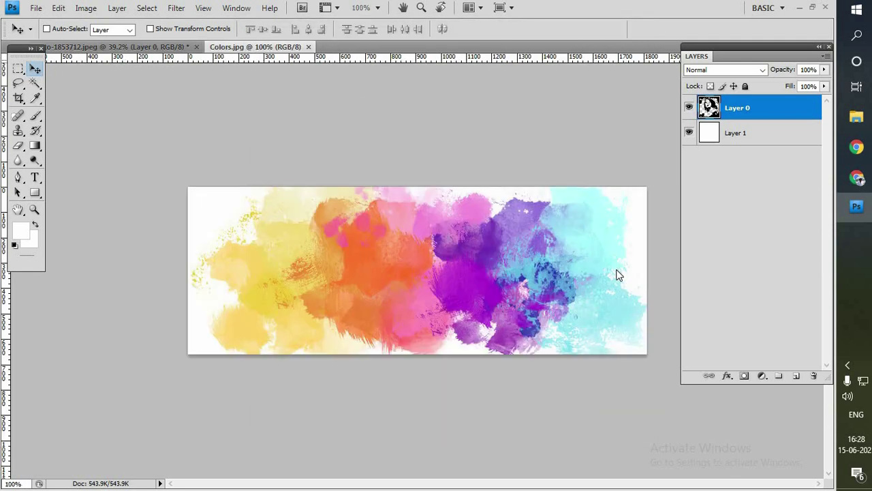
key(ctrl+a)
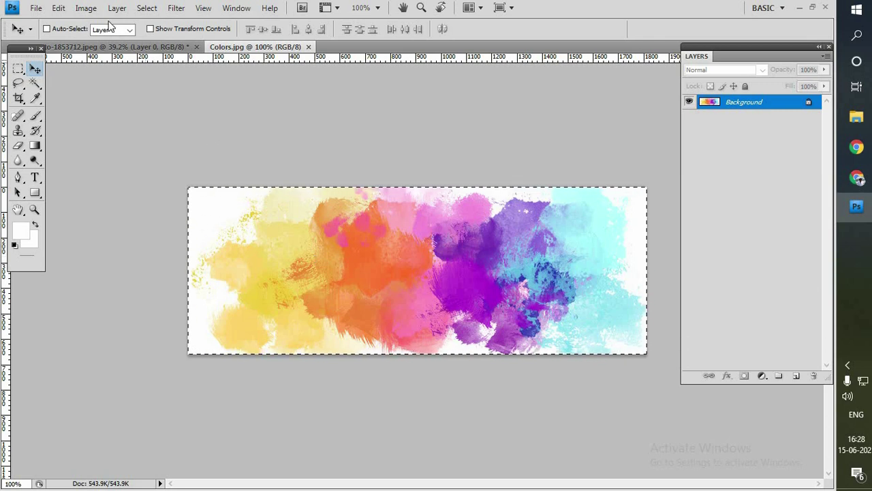
click(86, 8)
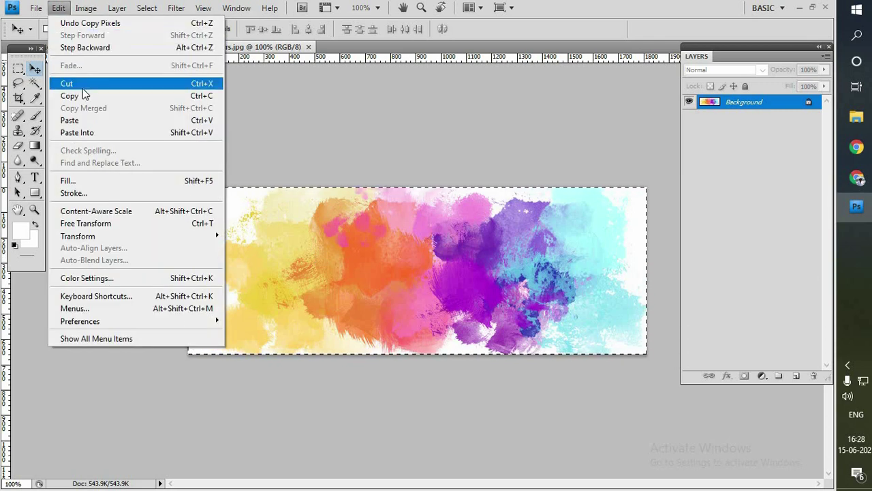
click(84, 95)
- Paste the colour splash into the portrait document as Layer 2
key(ctrl+Tab)
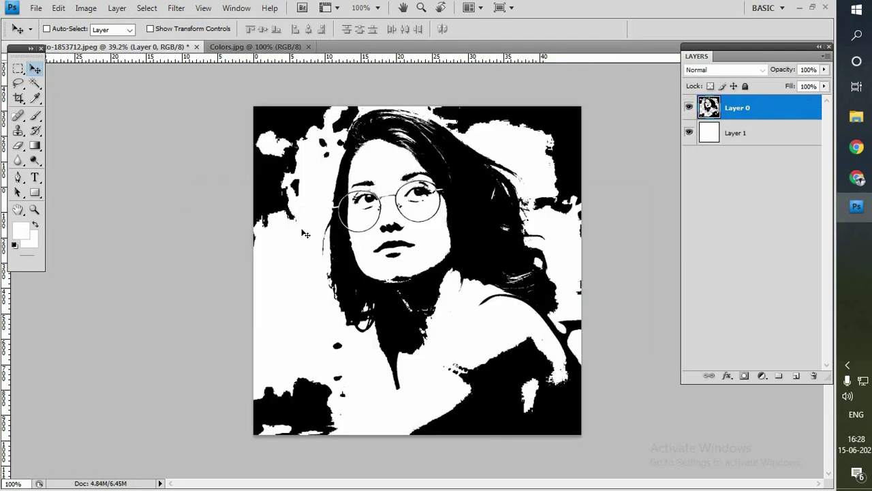
click(61, 9)
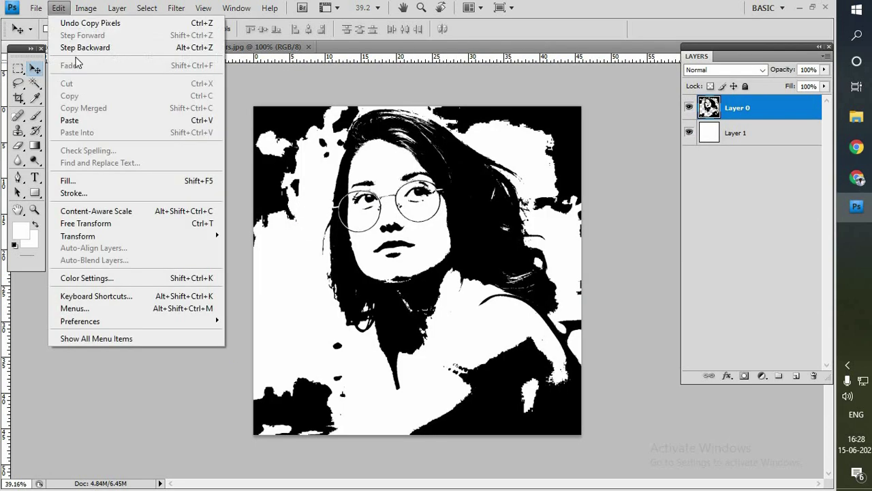
click(76, 122)
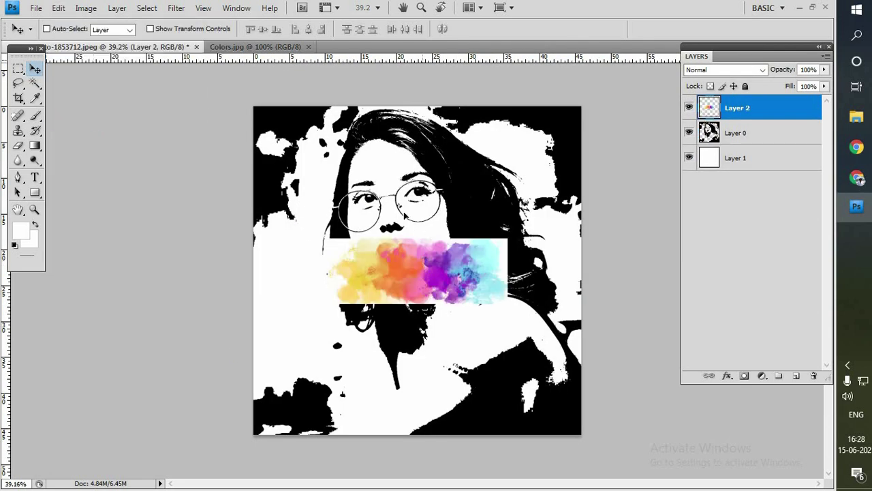
- Move the colour splash to the top of the portrait and enlarge it to span the canvas width
drag(404, 216, 347, 130)
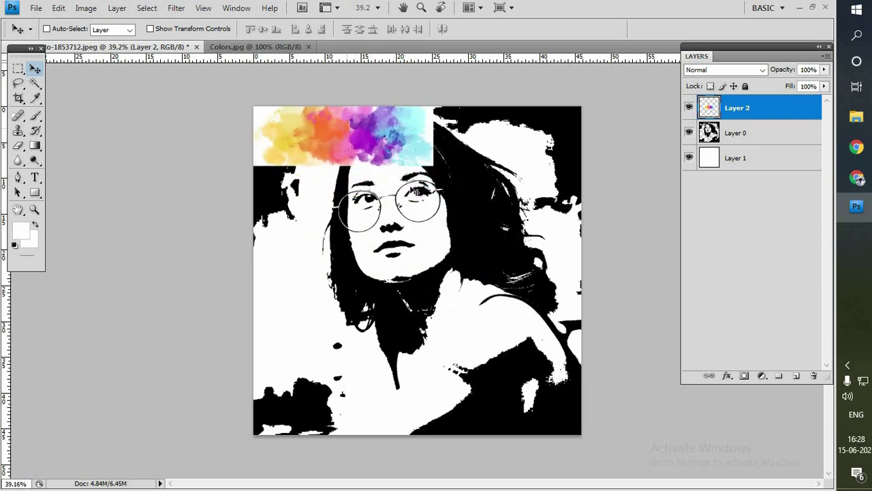
key(ctrl+t)
drag(443, 174, 583, 234)
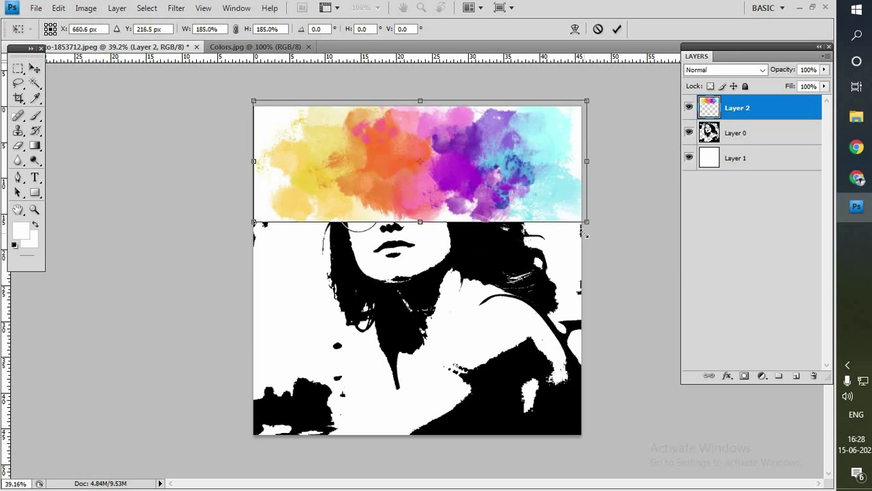
key(Return)
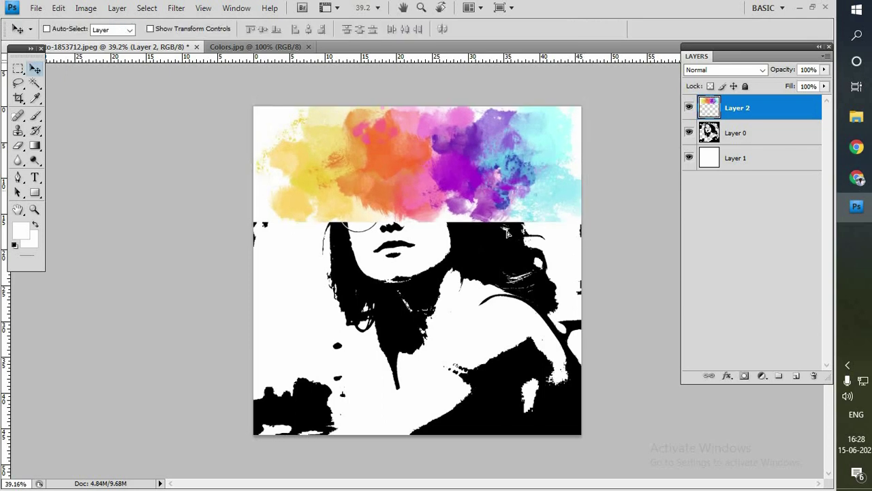
- Make a lower copy of the splash, erase the seam between them, and nudge the copy up
drag(507, 233, 507, 284)
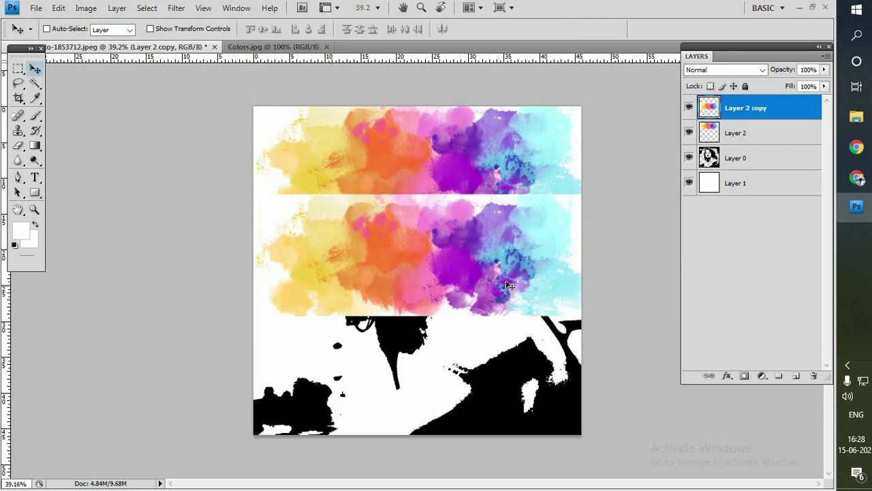
key(e)
drag(293, 198, 598, 204)
key(bracketright)
key(bracketright)
key(bracketright)
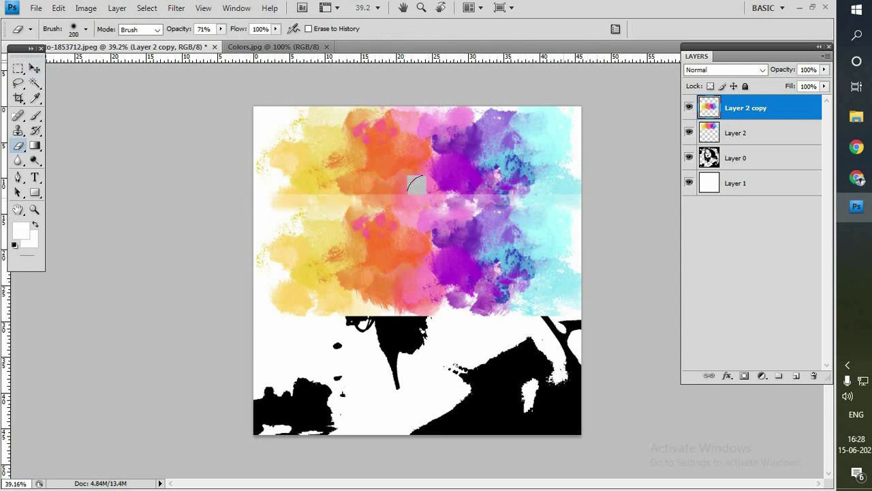
drag(545, 207, 273, 208)
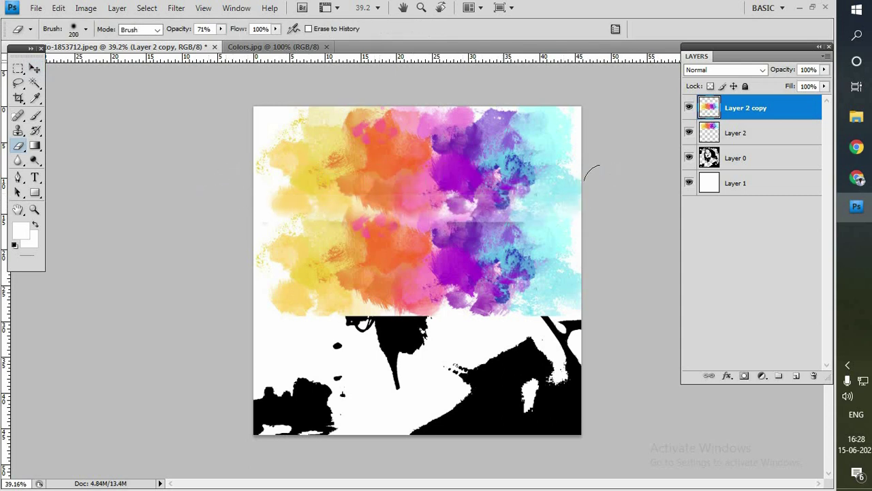
key(c)
key(v)
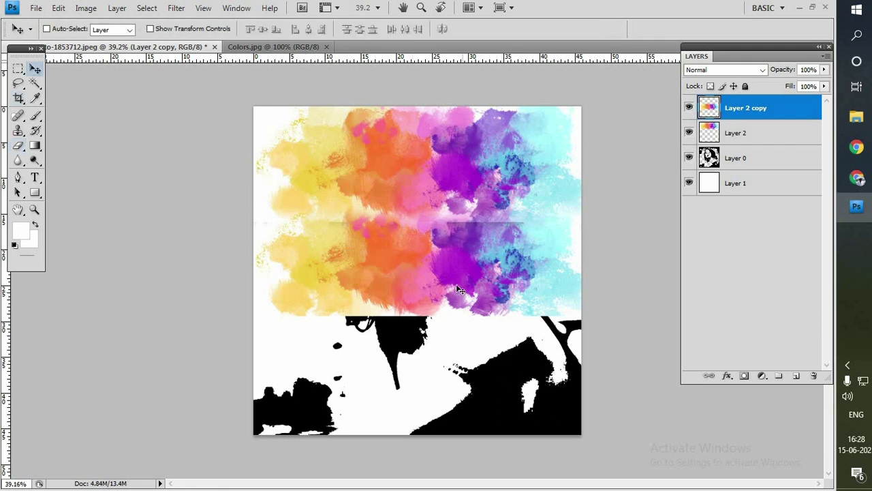
mouse_move(456, 283)
mouse_down()
mouse_move(456, 260)
mouse_move(468, 250)
mouse_up()
- Move the splash copy further down the canvas and duplicate it again
key(e)
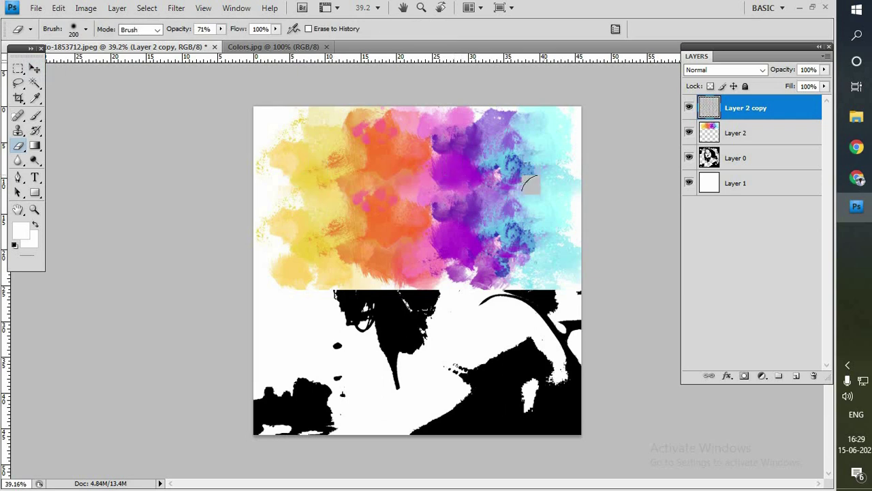
key(b)
key(v)
key(alt+v)
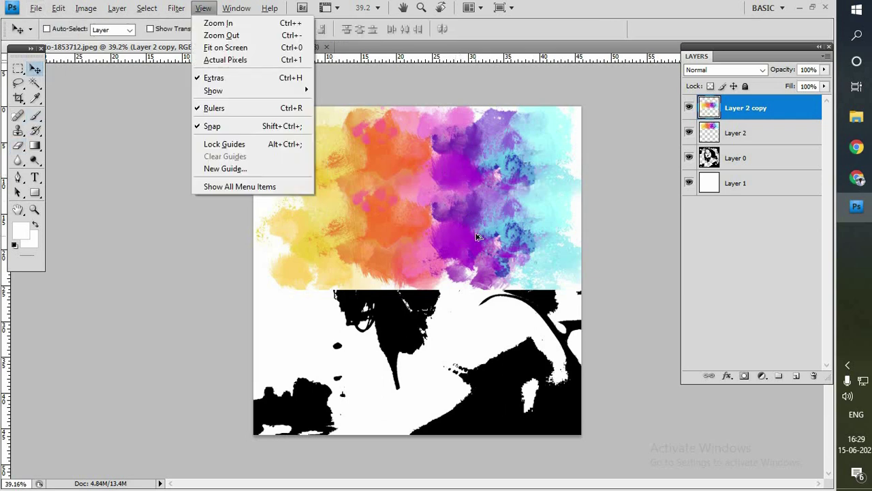
key(Escape)
mouse_move(459, 235)
mouse_down()
mouse_move(456, 328)
mouse_move(461, 315)
mouse_up()
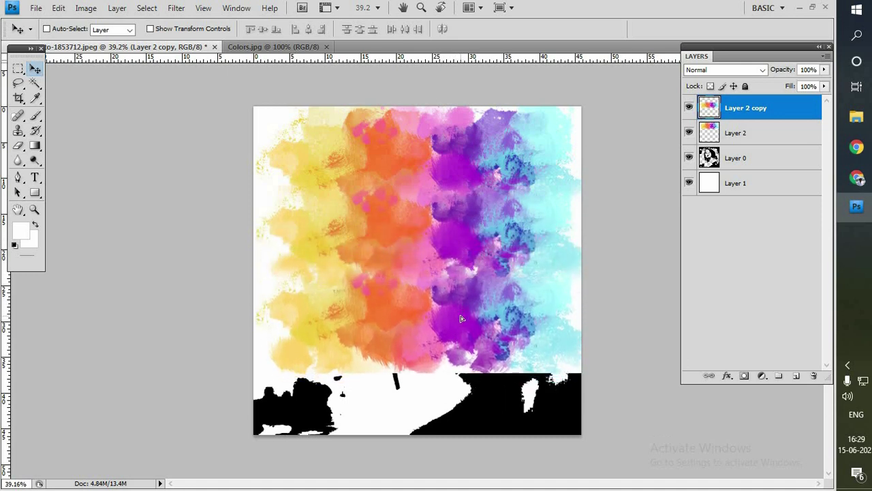
key(ctrl+j)
- Flip the new splash copy horizontally and move it over the lower portrait
key(ctrl+t)
key(Return)
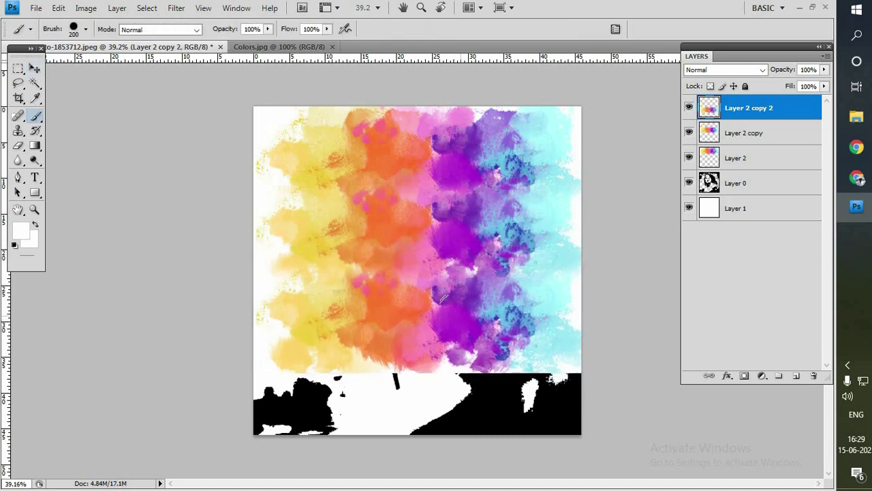
key(v)
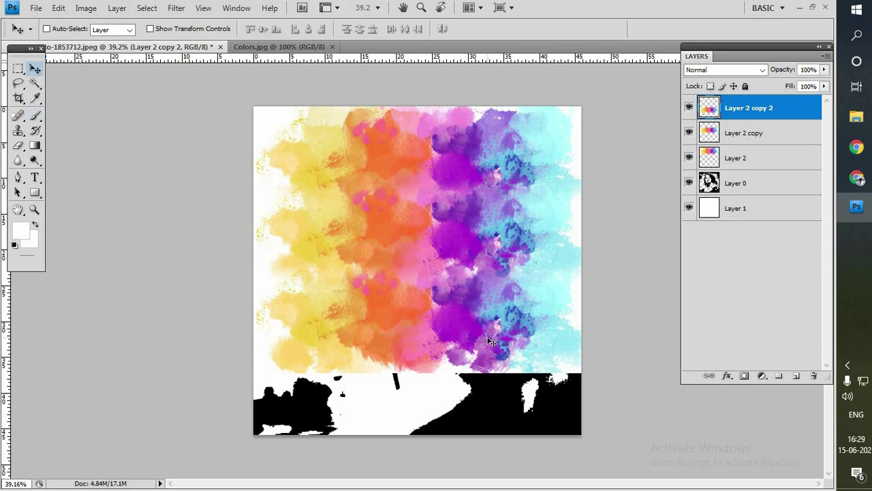
key(ctrl+t)
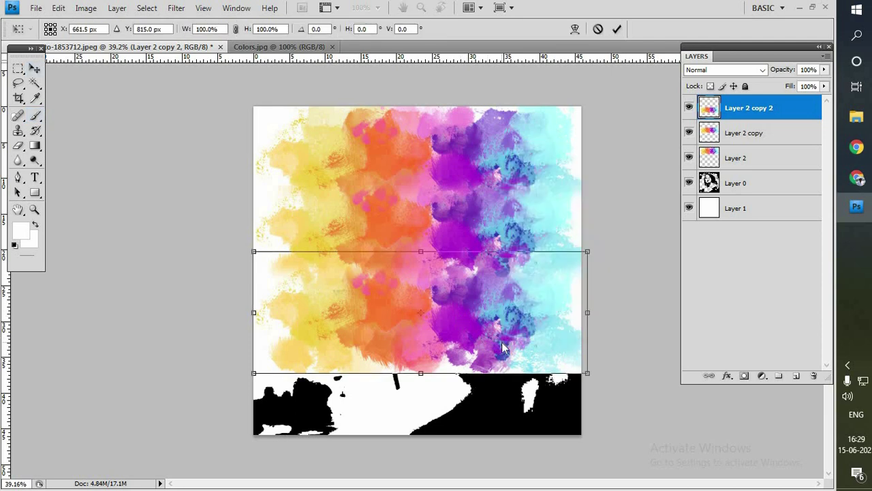
right_click(503, 346)
click(530, 318)
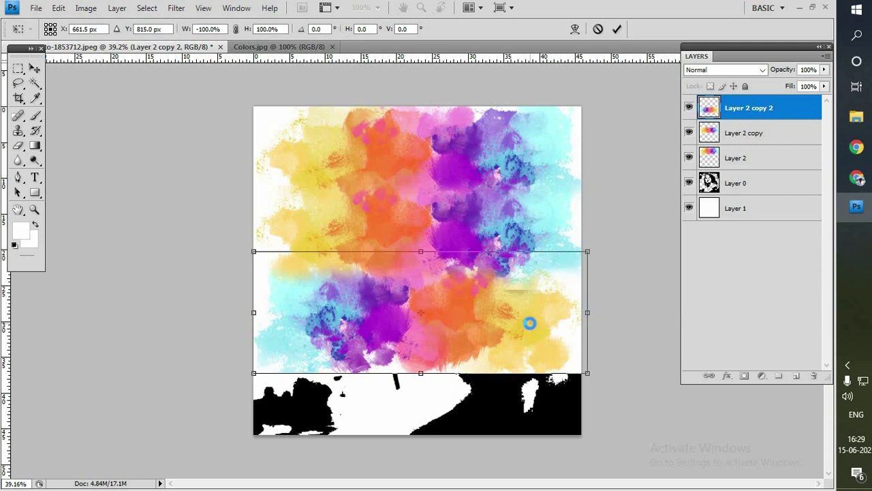
key(Return)
mouse_move(519, 323)
mouse_down()
mouse_move(509, 399)
mouse_move(495, 374)
mouse_up()
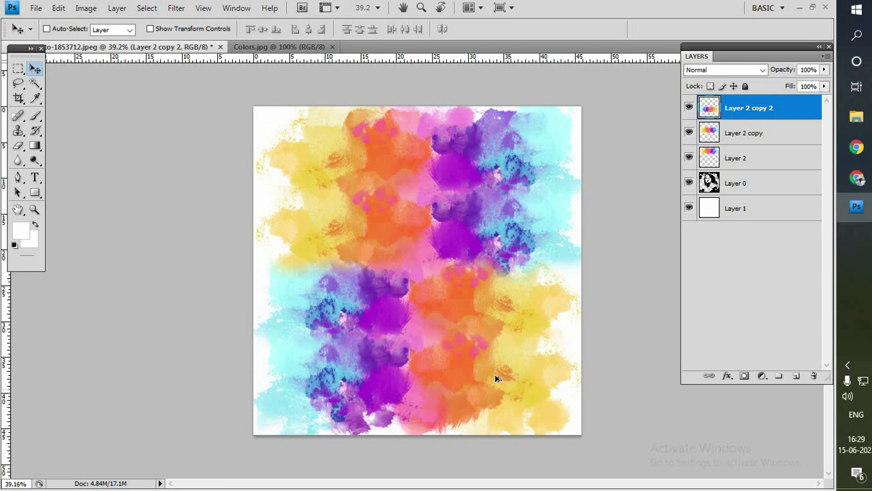
- Merge the four colour-splash layers into Layer 2 copy 3 and clip it to Layer 0
shift+click(771, 188)
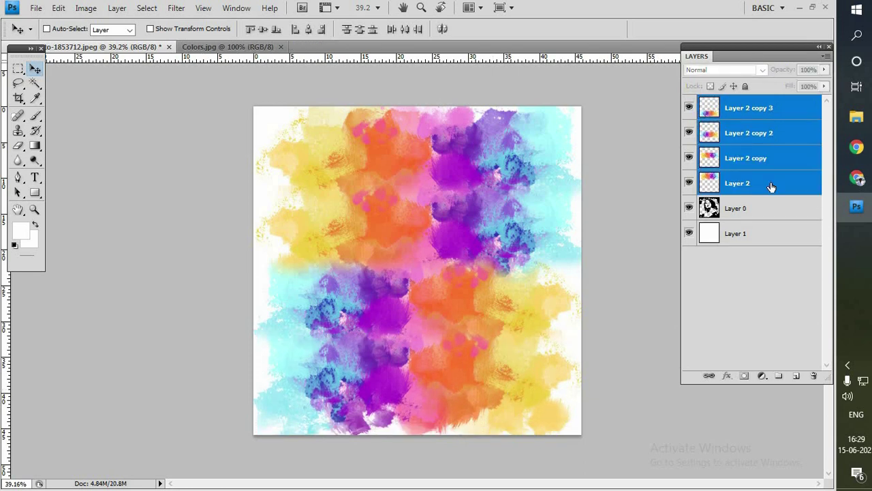
click(122, 9)
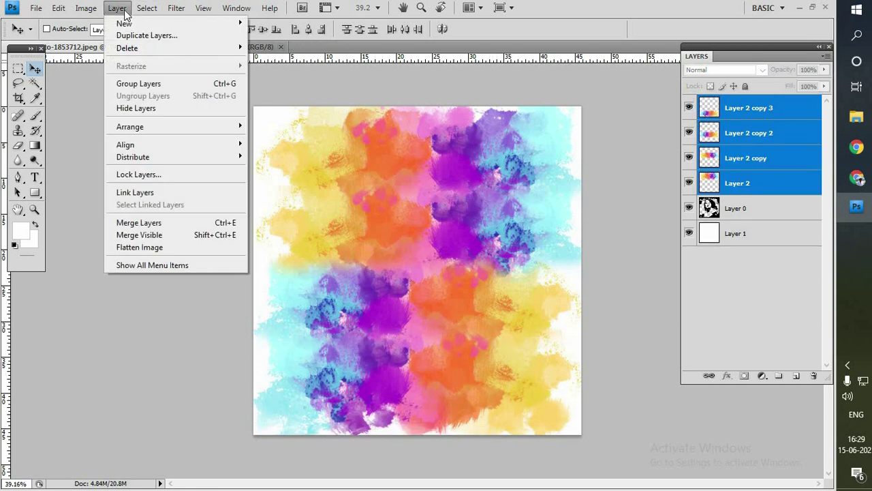
click(163, 224)
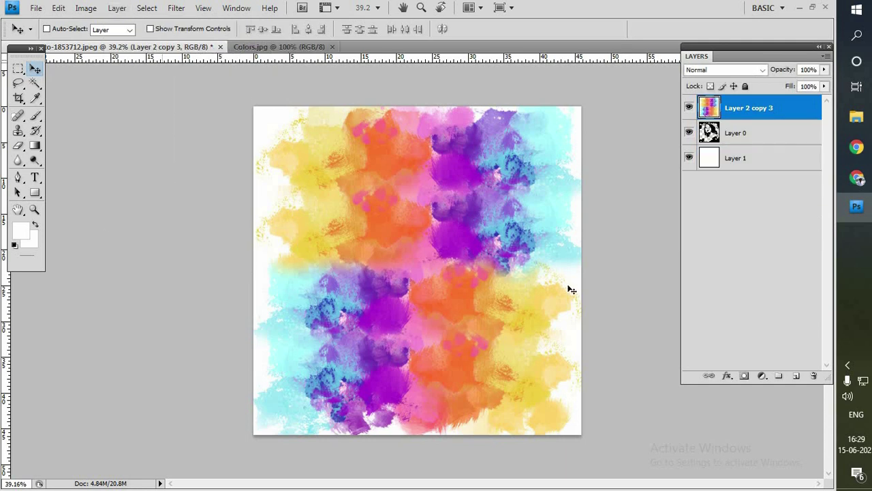
right_click(747, 108)
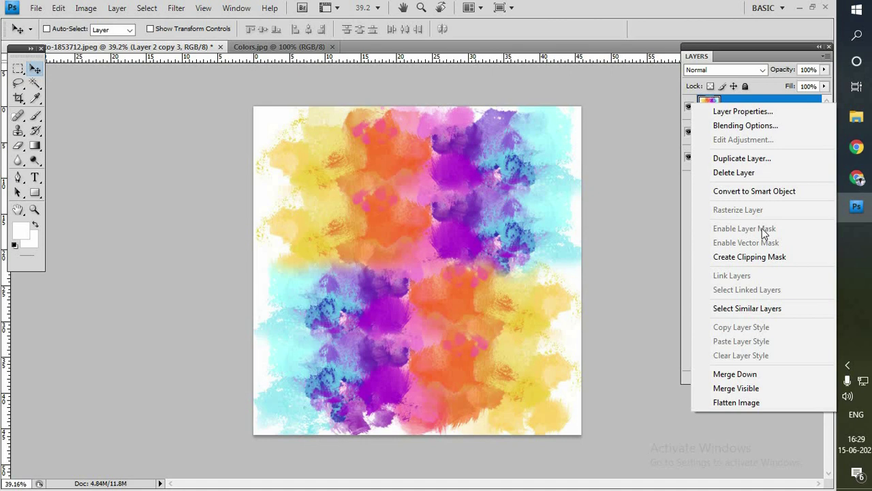
click(762, 264)
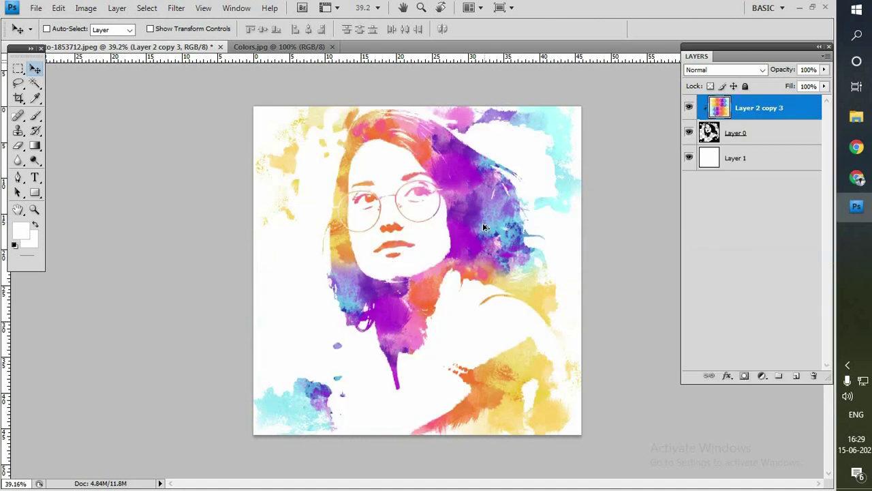
scroll(484, 228, down, 1)
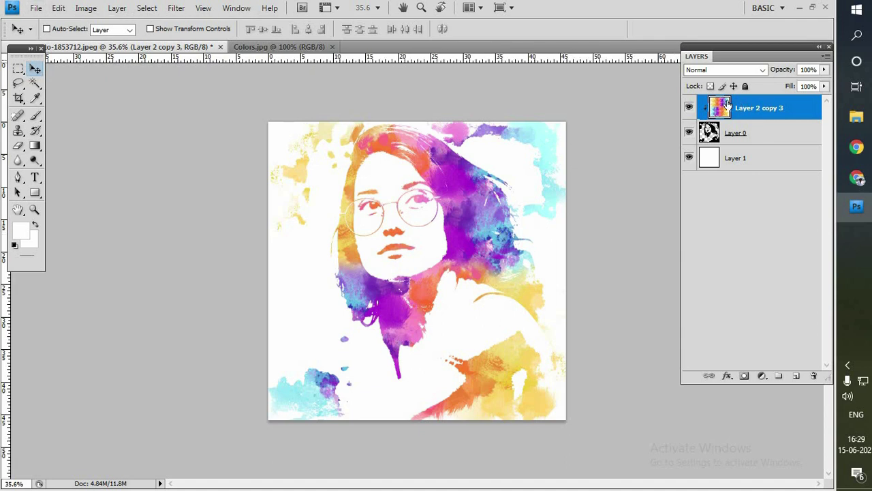
- Apply Levels 35 / 0.59 / 255 to the colour layer, toggling Preview to compare
key(ctrl+l)
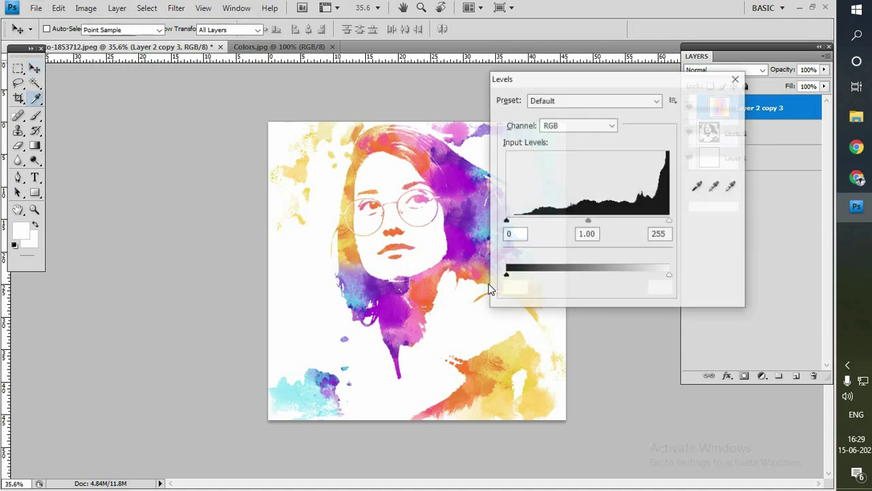
drag(510, 223, 530, 225)
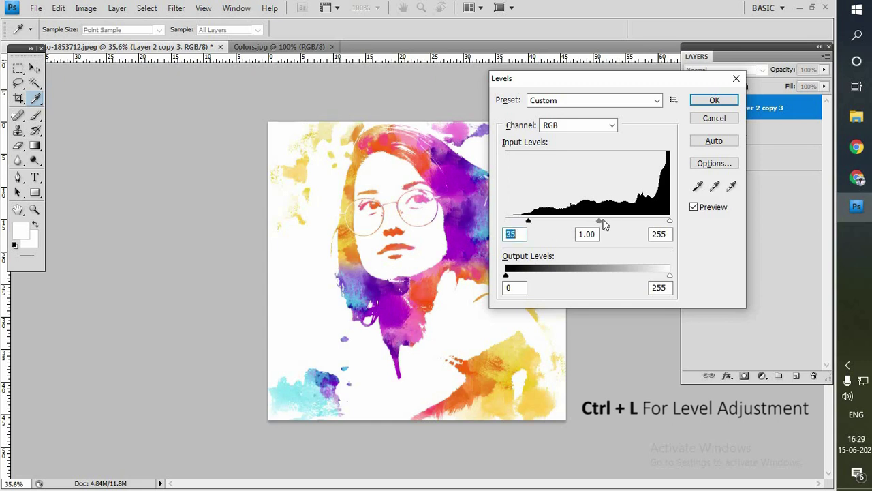
drag(604, 225, 622, 224)
click(694, 208)
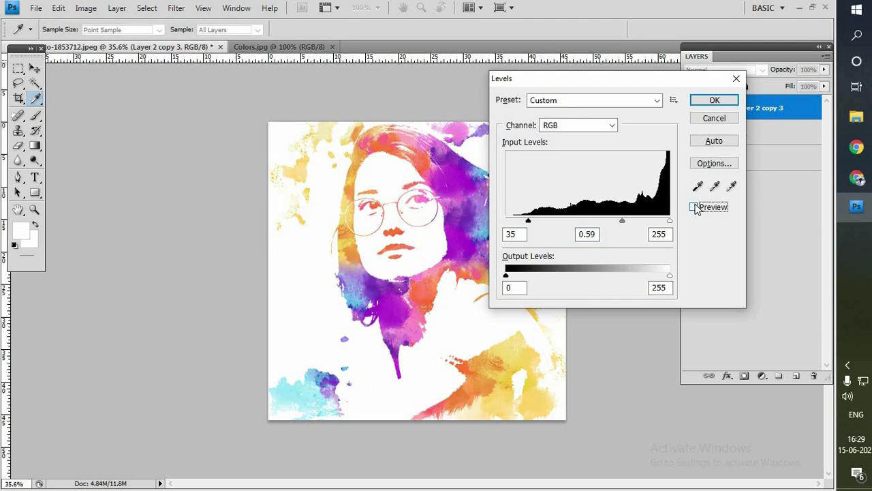
click(694, 207)
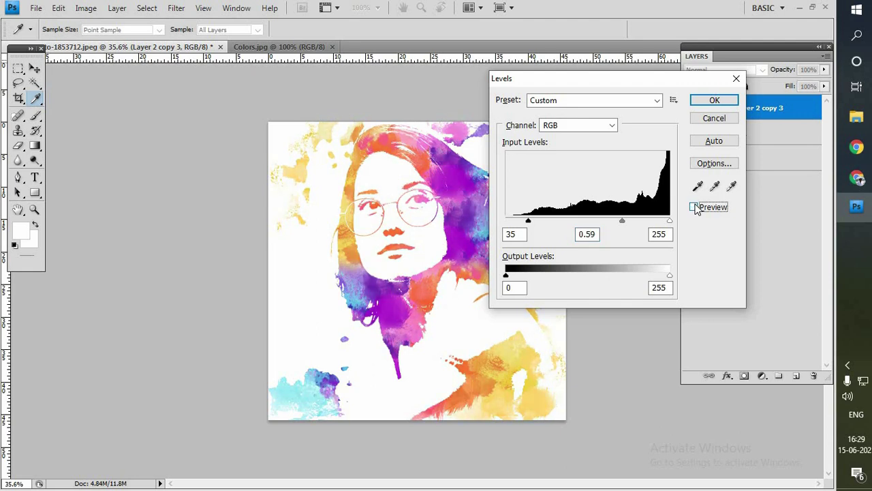
click(696, 100)
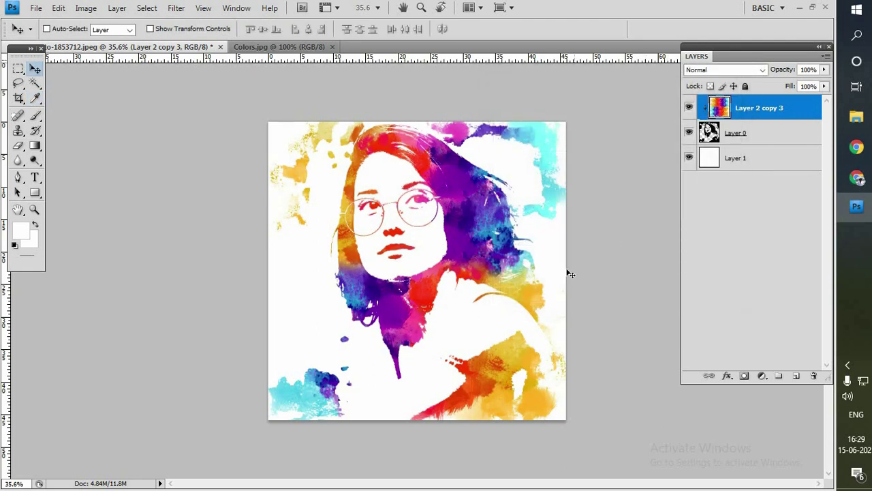
- Duplicate Layer 2 copy 3, clip the copy to the portrait, and shift its colours
click(707, 140)
click(743, 111)
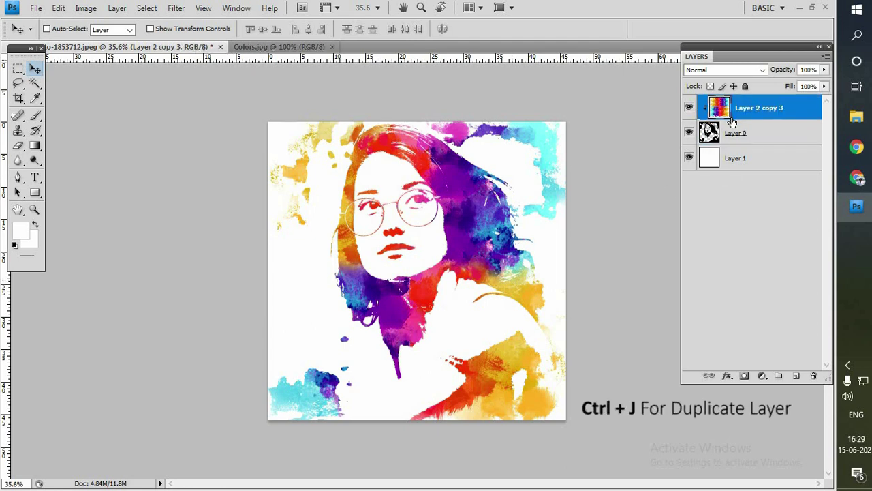
key(ctrl+j)
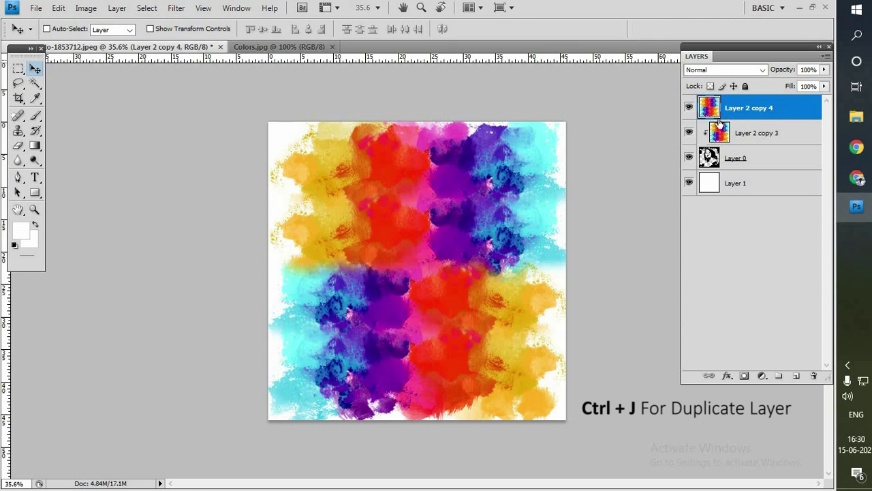
right_click(764, 113)
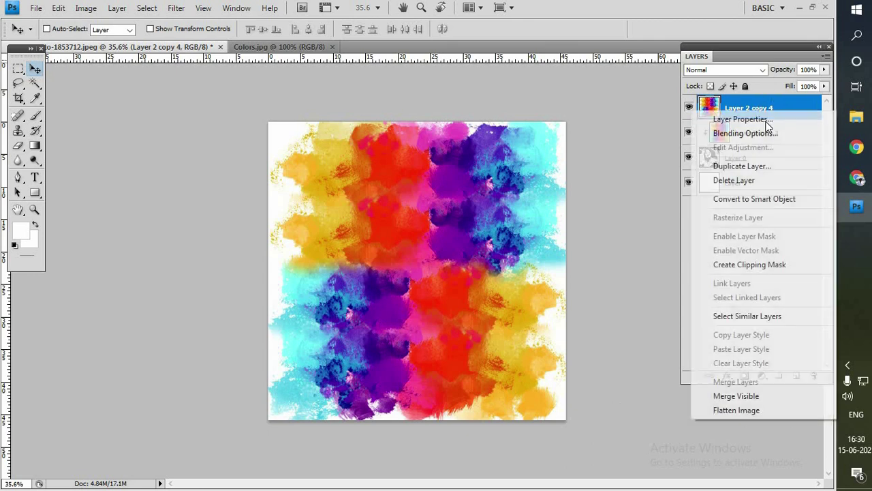
click(768, 265)
mouse_move(533, 230)
mouse_down()
mouse_move(530, 270)
mouse_move(572, 210)
mouse_up()
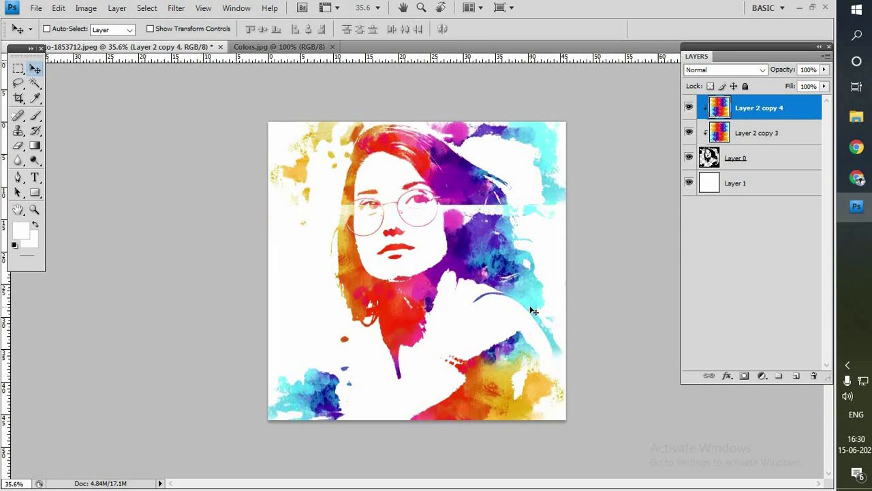
key(e)
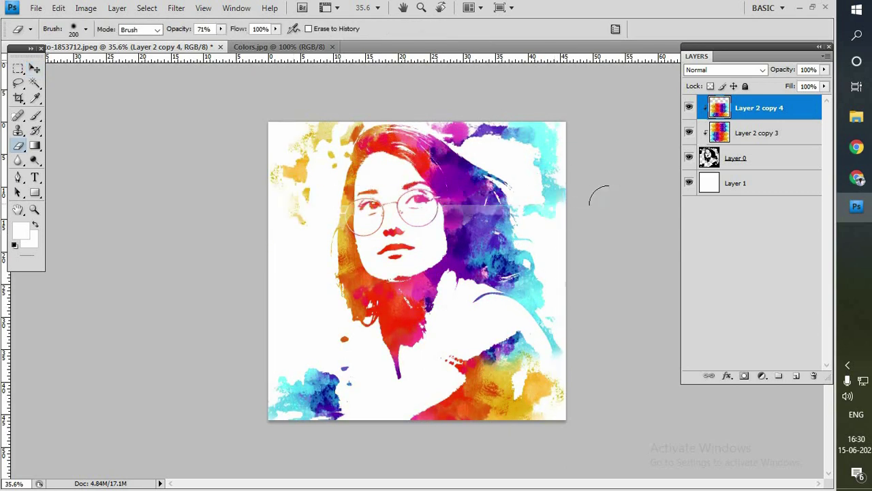
key(v)
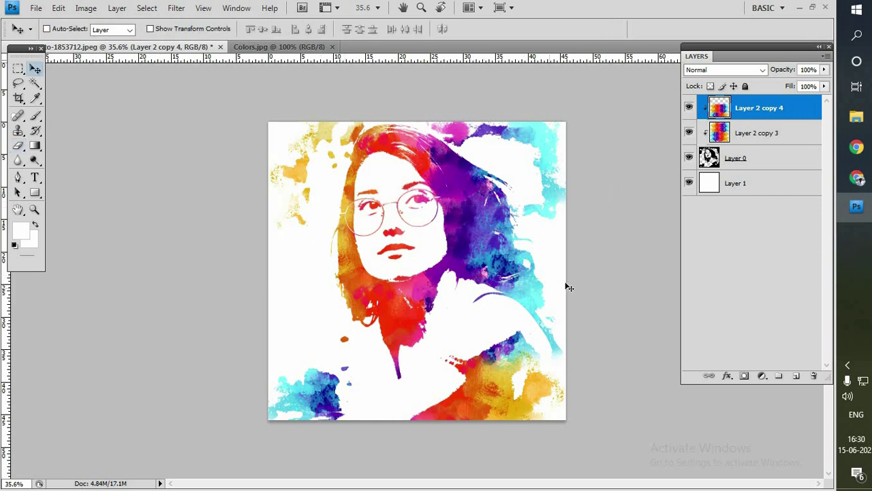
- Flip Layer 2 copy 4 horizontally and reposition it over the portrait
key(ctrl+t)
right_click(487, 276)
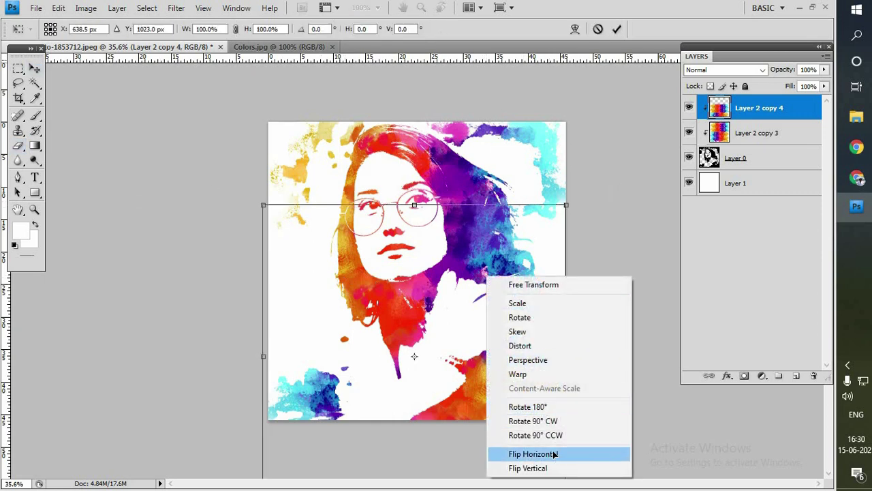
click(555, 454)
key(Return)
mouse_move(493, 268)
mouse_down()
mouse_move(633, 179)
mouse_move(426, 133)
mouse_move(508, 184)
mouse_up()
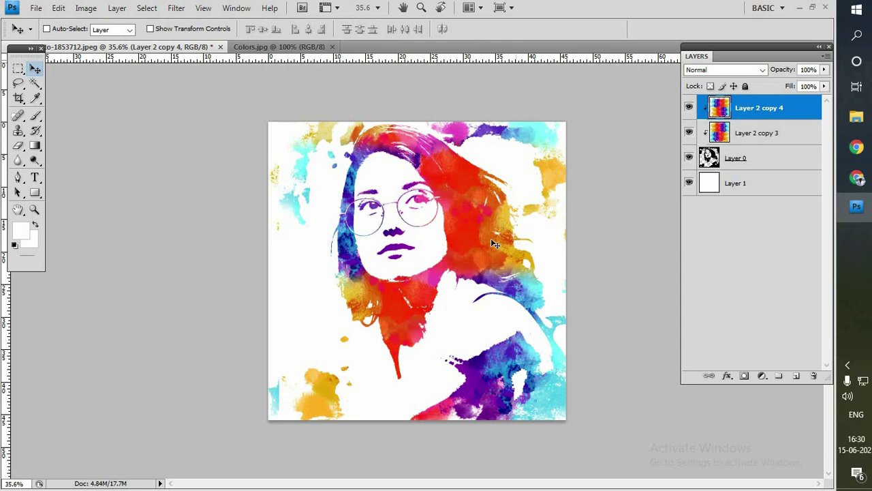
key(e)
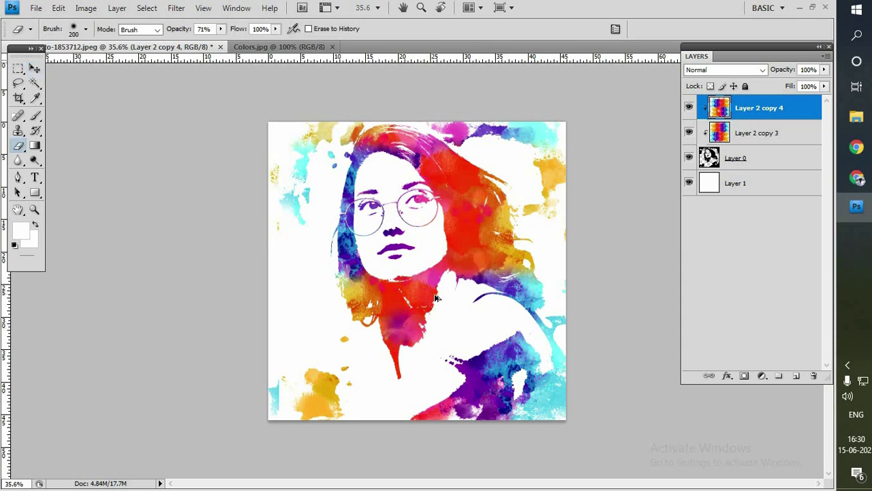
- Reselect Layer 2 copy 4 and stamp all visible layers into a new top Layer 2
key(v)
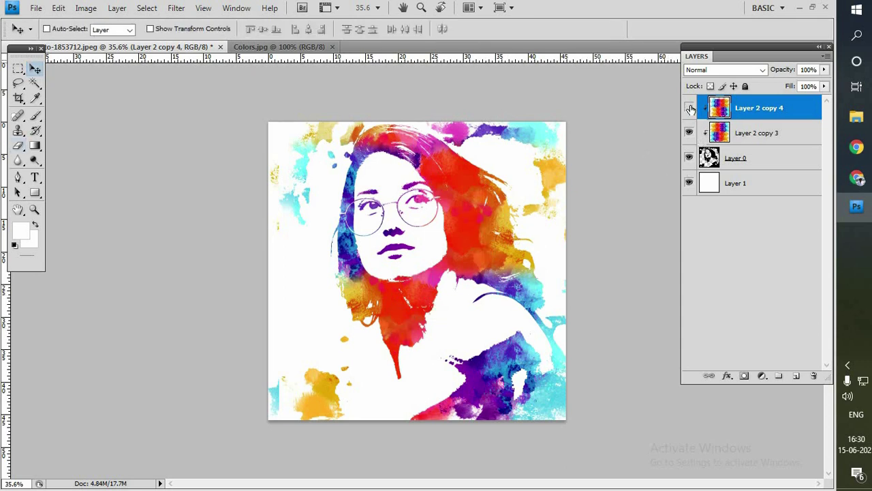
click(689, 108)
click(770, 259)
click(760, 111)
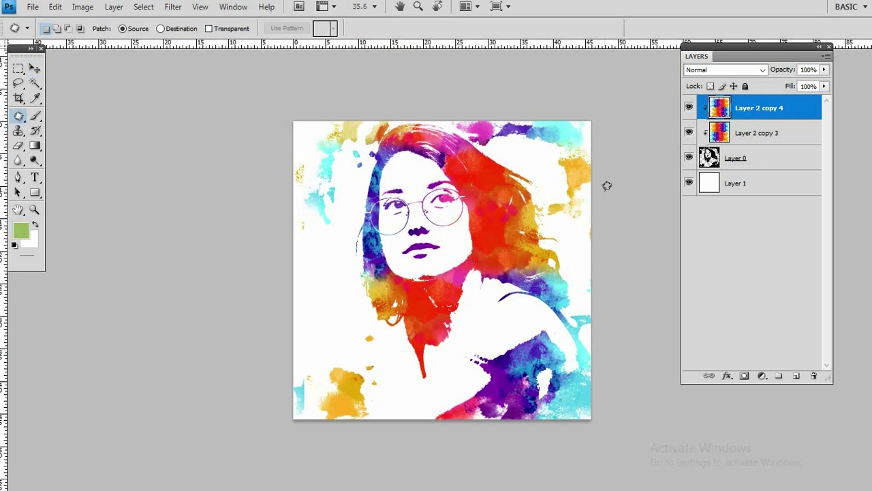
key(v)
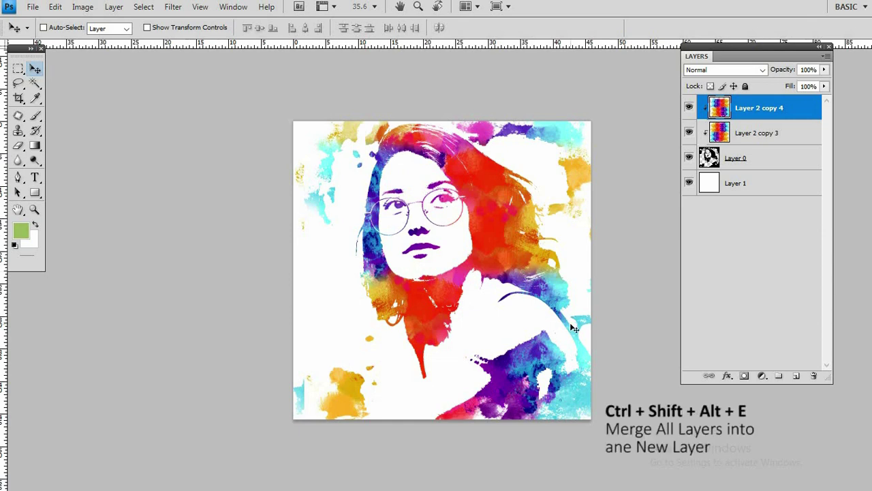
key(ctrl+shift+alt+e)
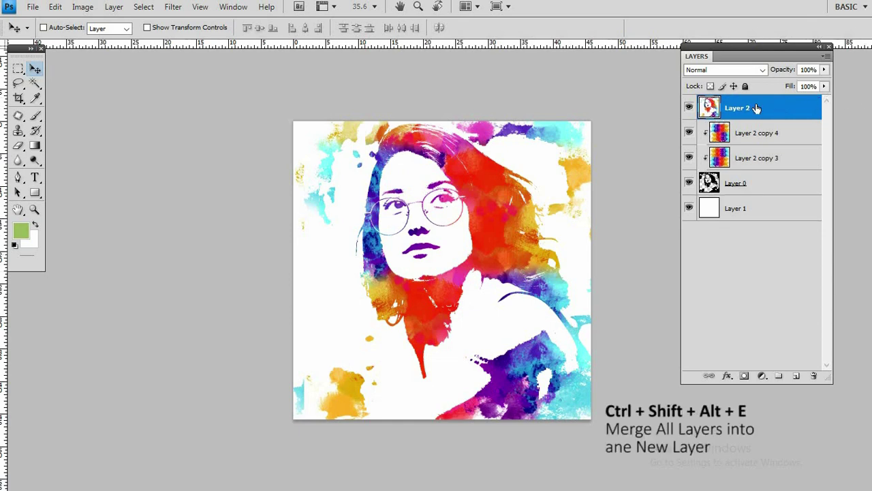
- Enlarge the canvas to 48 × 48 cm
key(alt+i)
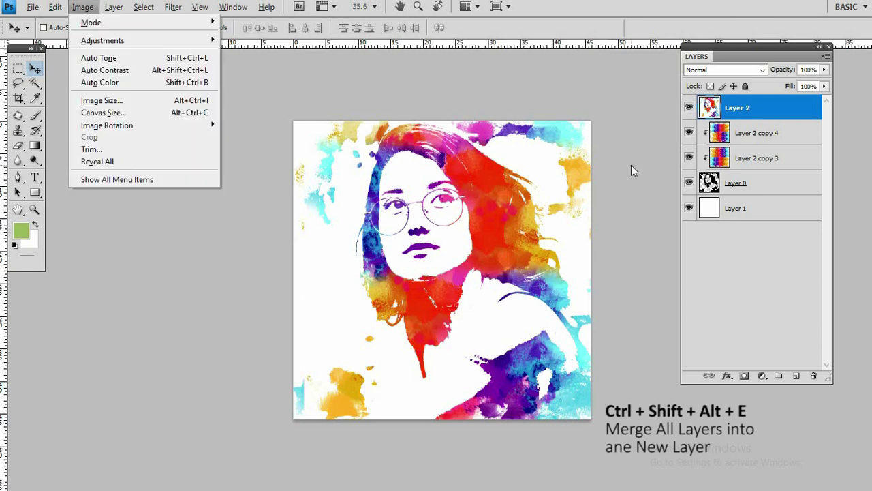
key(s)
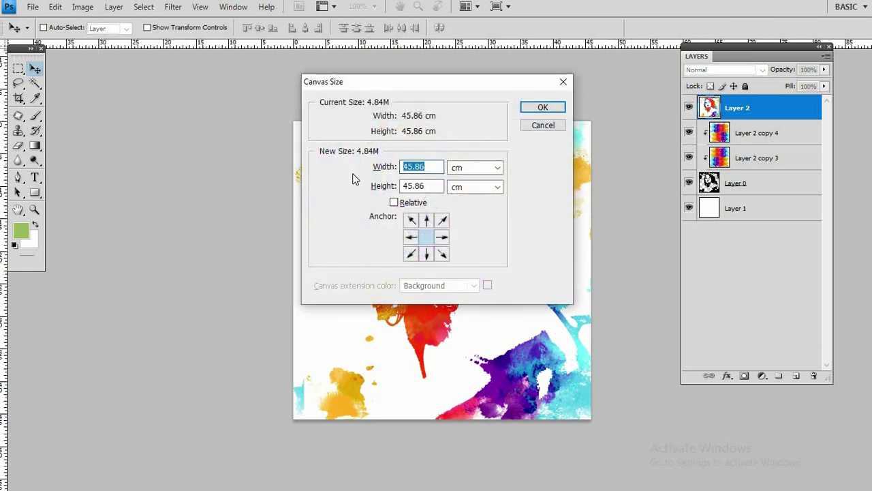
text(48)
key(Tab)
key(Tab)
text(4)
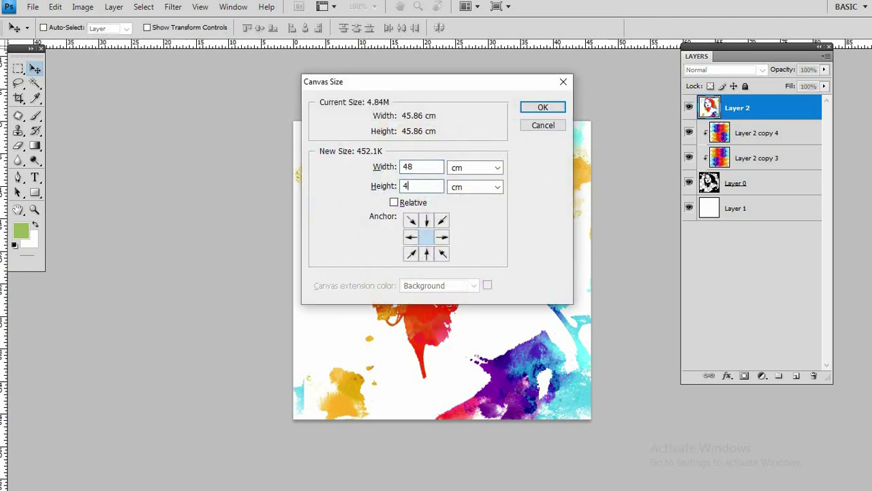
text(8)
key(Return)
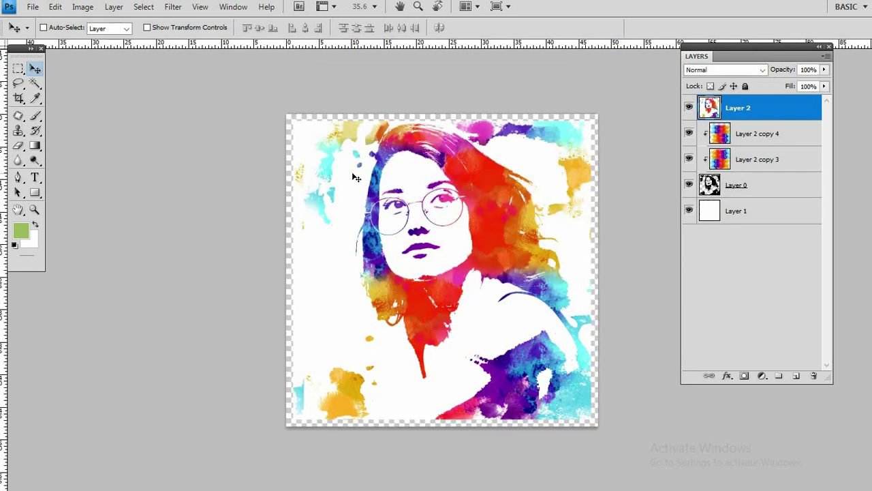
- Scale the white Layer 1 up to fill the new canvas border
click(702, 215)
key(ctrl+t)
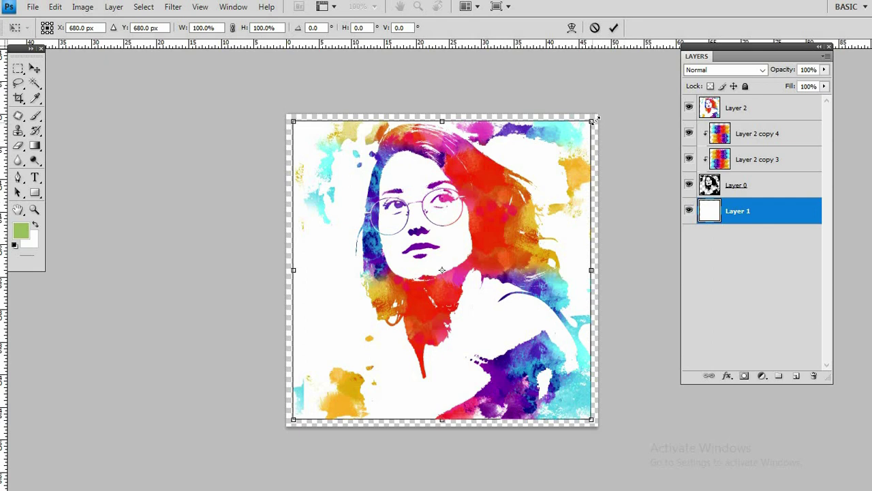
drag(593, 125, 606, 113)
key(Return)
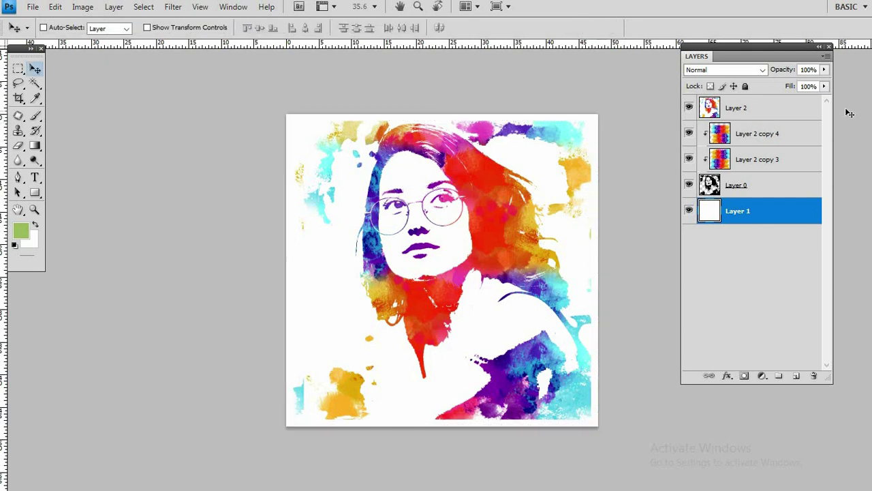
- Save the portrait as 'Edited', then save it again as a JPEG with default quality
click(800, 114)
key(ctrl+shift+s)
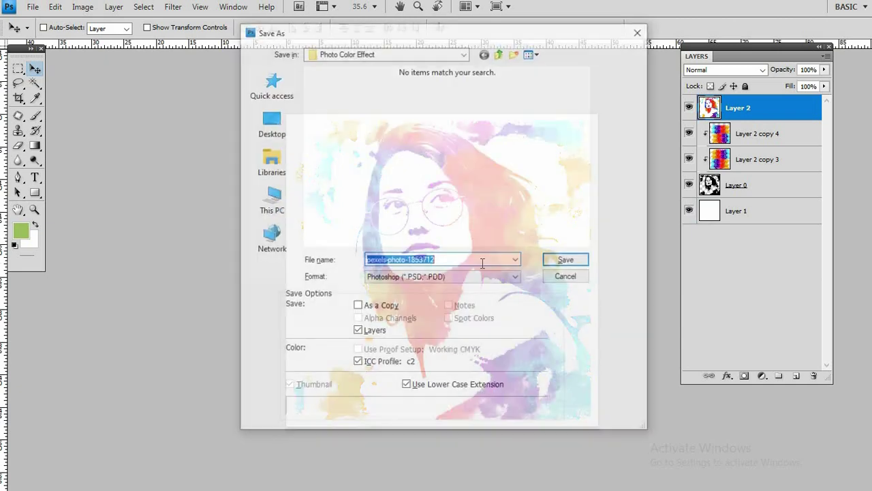
text(Edite)
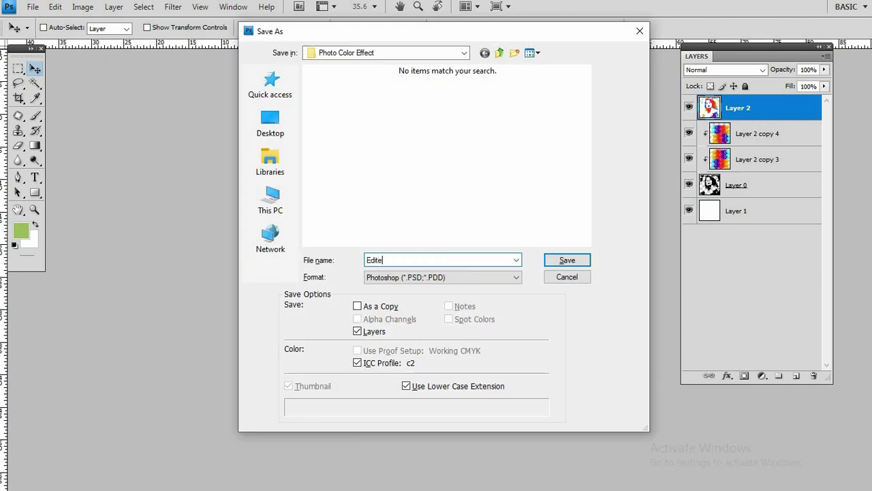
text(d)
key(Return)
key(Return)
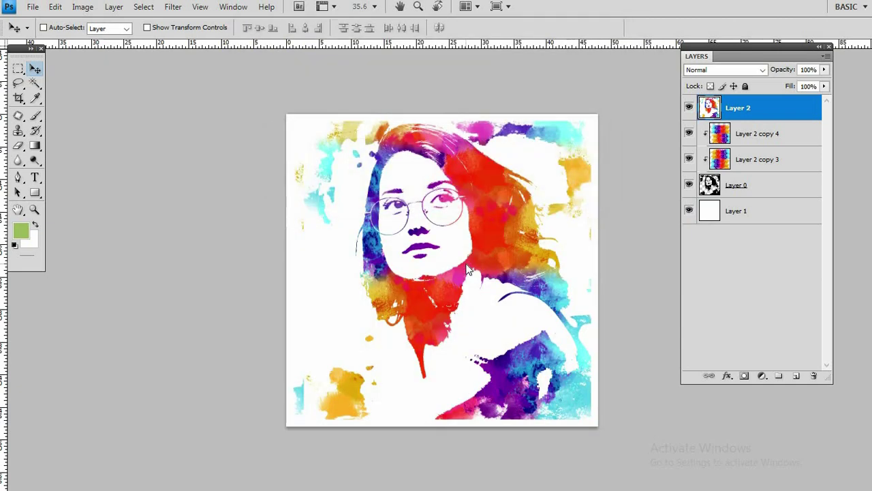
key(ctrl+shift+s)
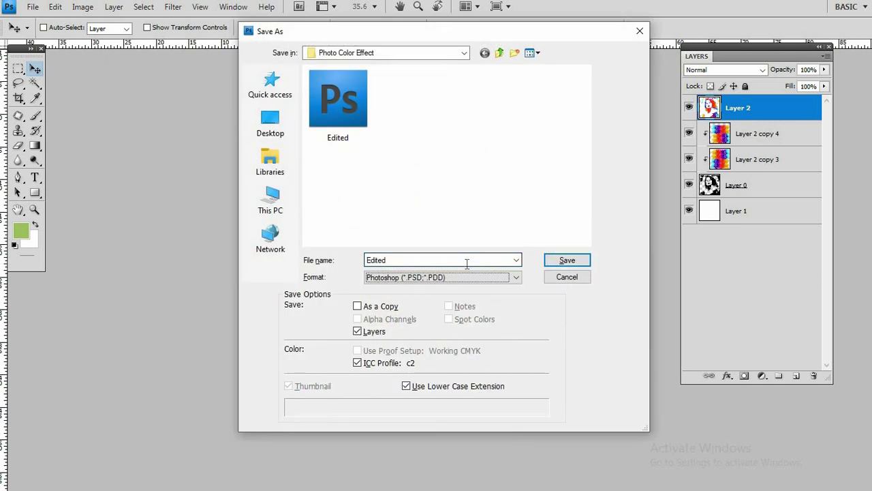
key(j)
key(Return)
key(Return)
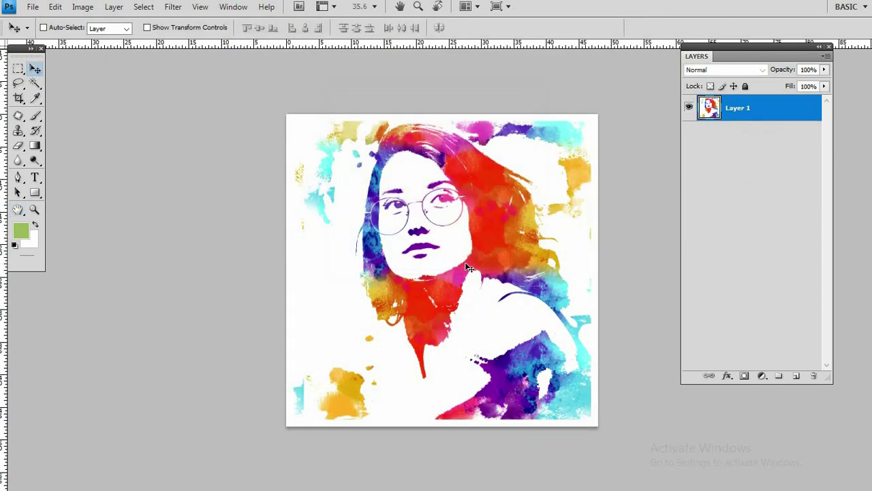
- Undo the flatten to restore the layers, and open the brick-wall frame mockup
key(ctrl+z)
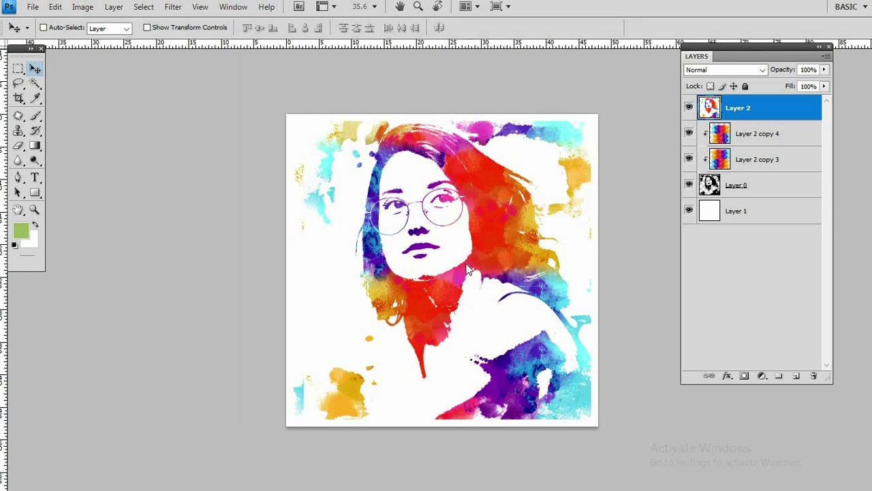
key(ctrl+o)
click(407, 126)
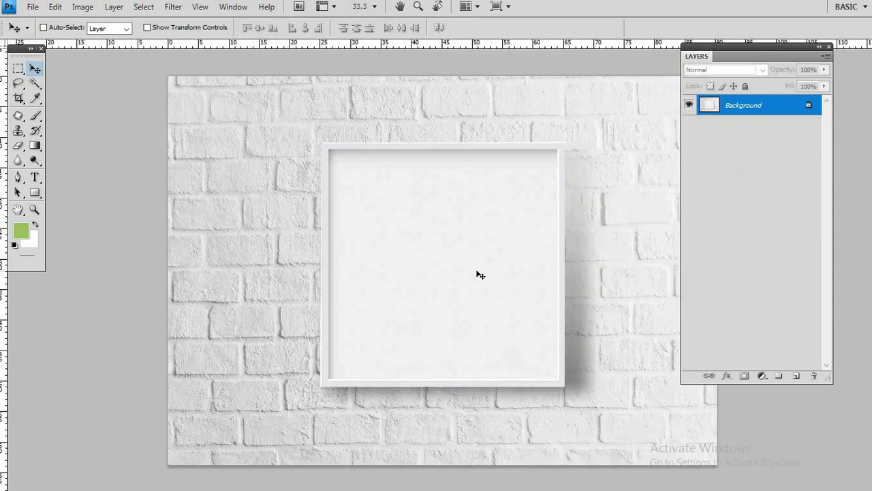
- Open the saved Edited portrait, select all of it and copy it
key(ctrl+o)
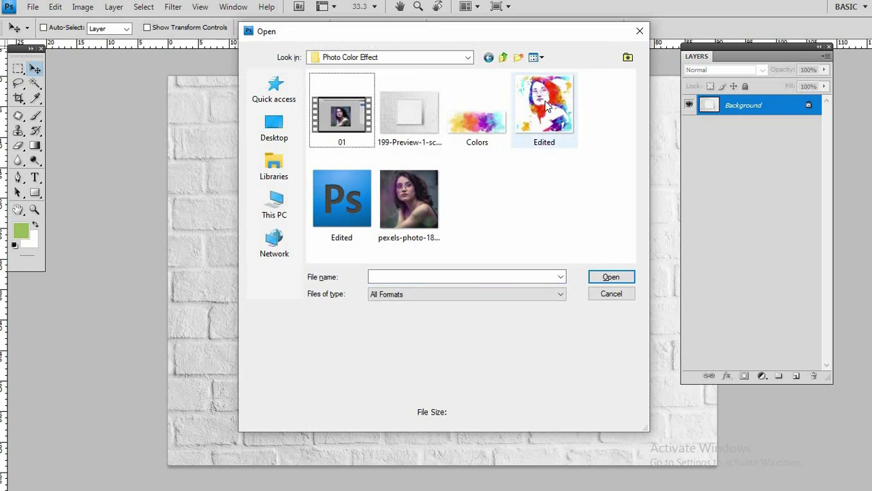
double_click(545, 110)
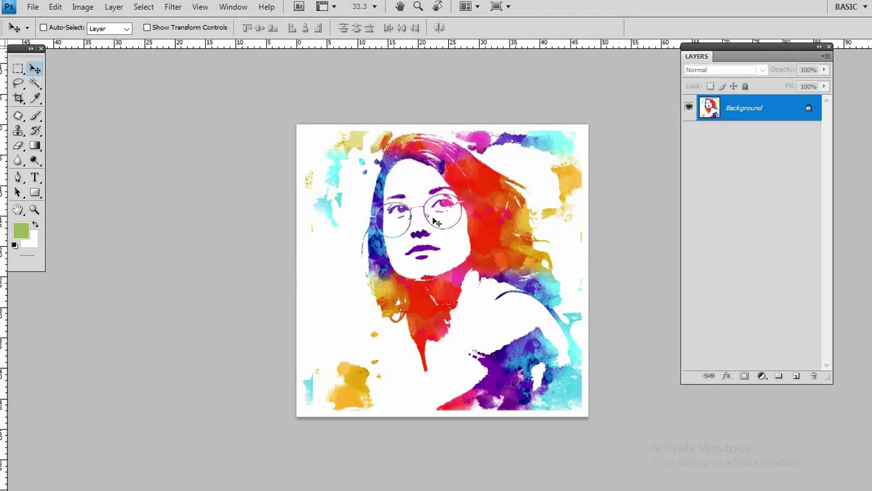
key(ctrl+a)
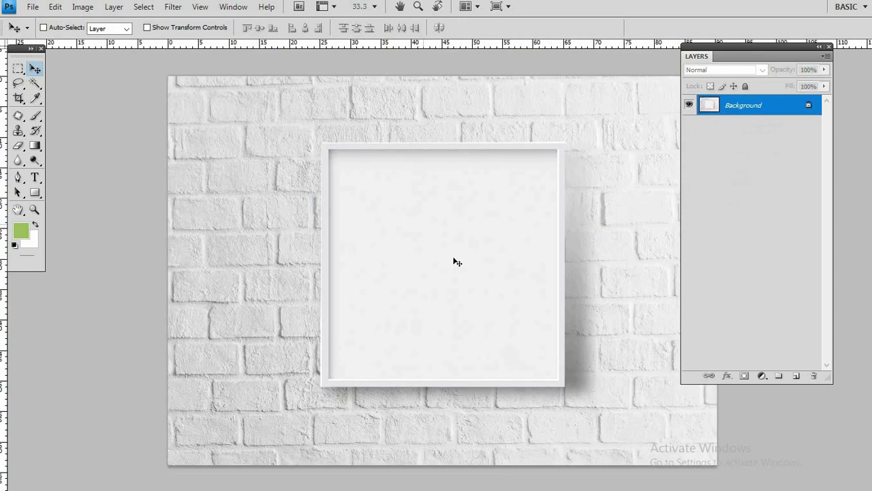
key(ctrl+v)
- Paste the portrait into the mockup and scale it to about 78.8% to fill the frame
key(ctrl+t)
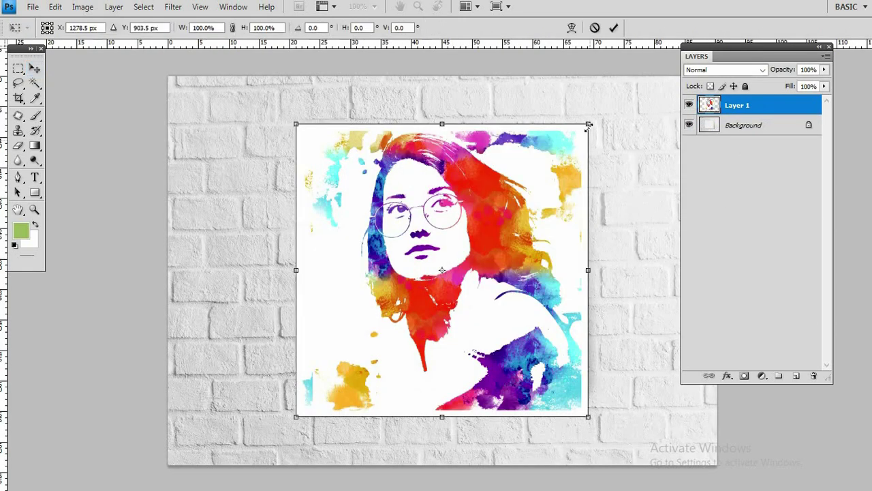
drag(588, 124, 556, 167)
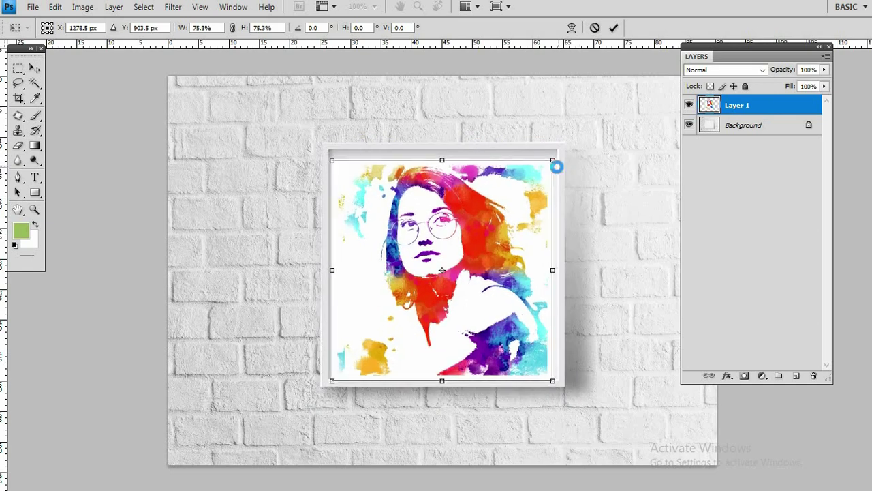
scroll(479, 197, up, 1)
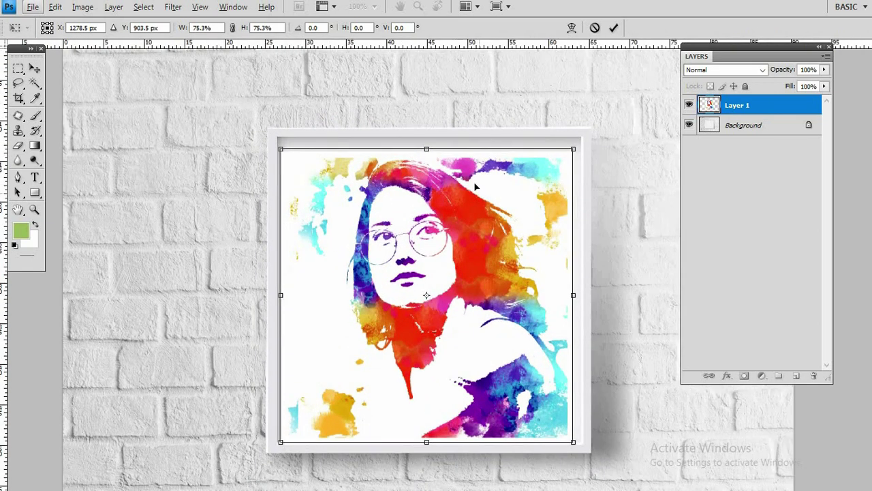
drag(479, 196, 474, 184)
key(Up)
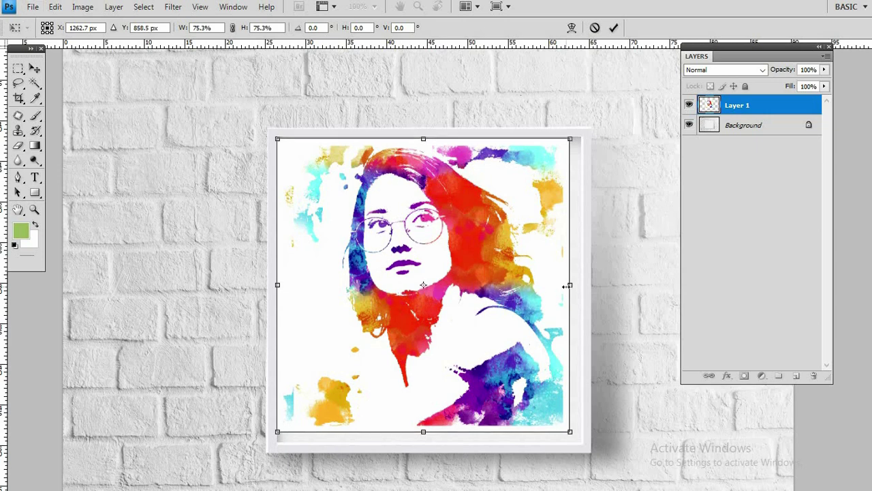
key(Up)
key(Up)
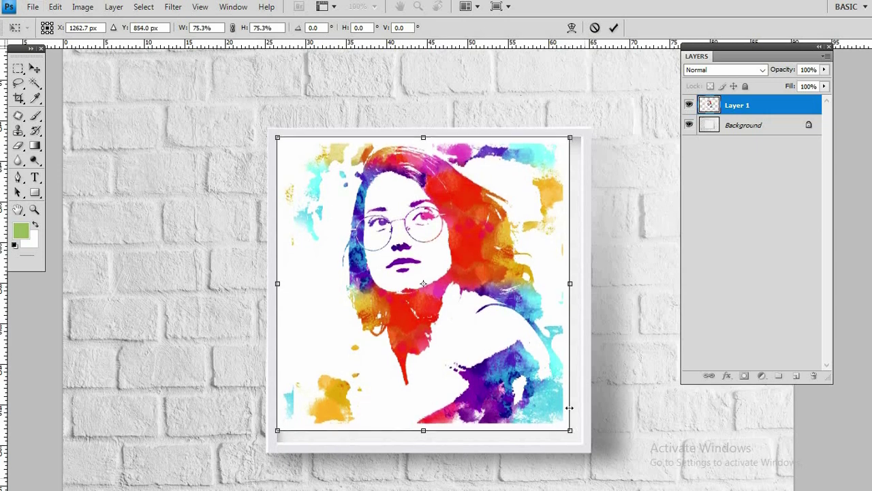
drag(569, 431, 583, 445)
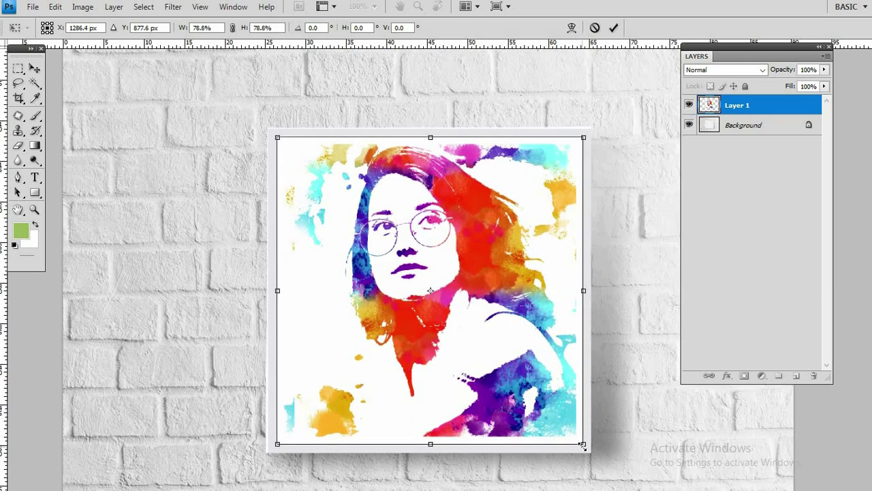
key(Return)
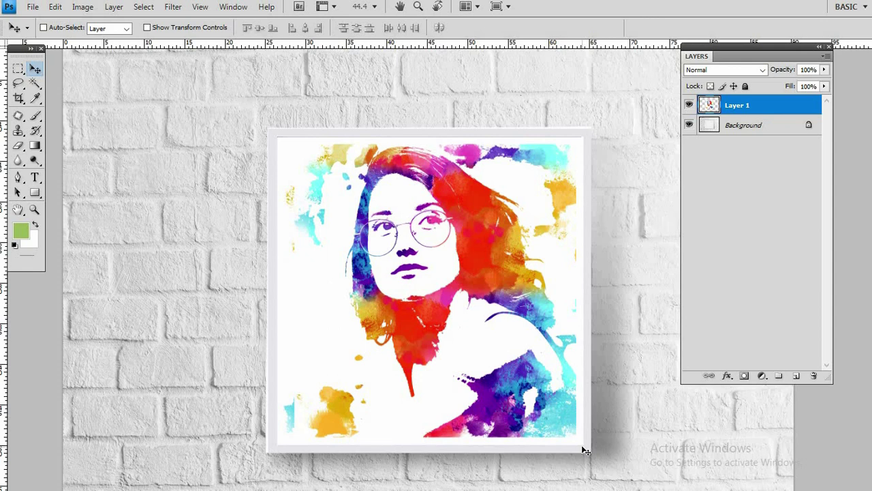
- Set the portrait Layer 1 blend mode to Darken and zoom out to view the mockup
key(shift+plus)
key(shift+plus)
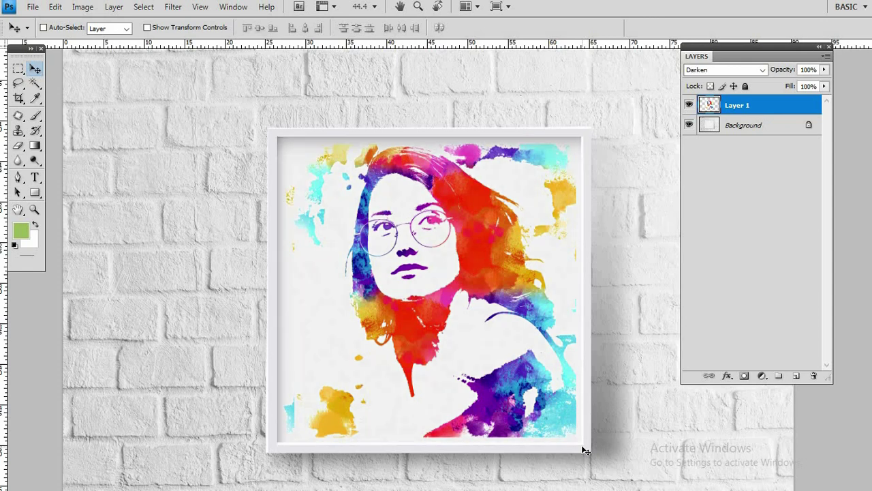
double_click(726, 57)
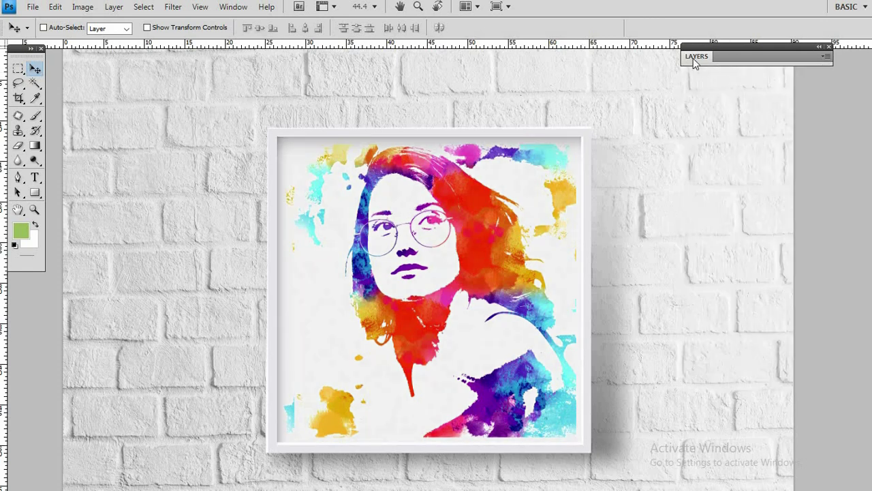
click(693, 58)
click(725, 70)
click(712, 85)
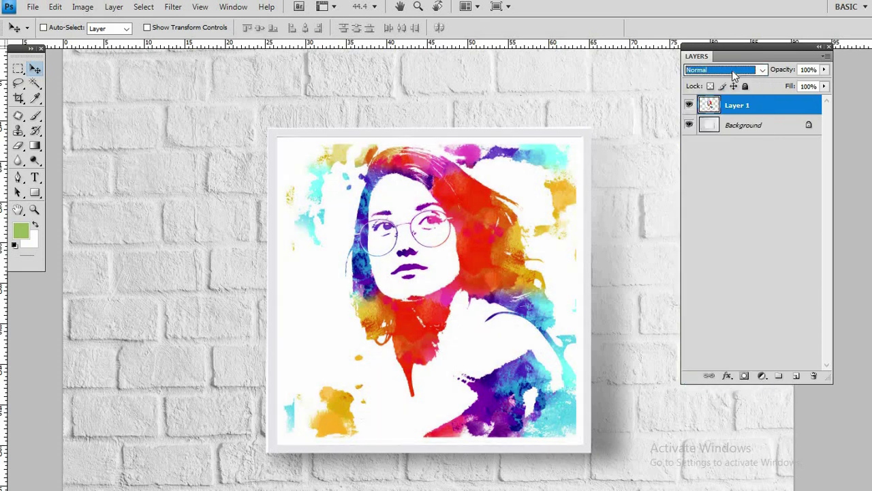
click(733, 70)
click(727, 111)
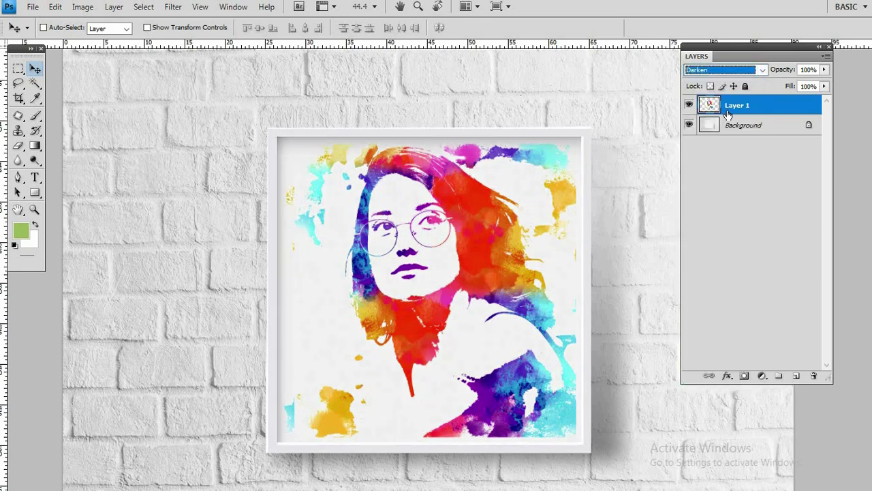
click(470, 287)
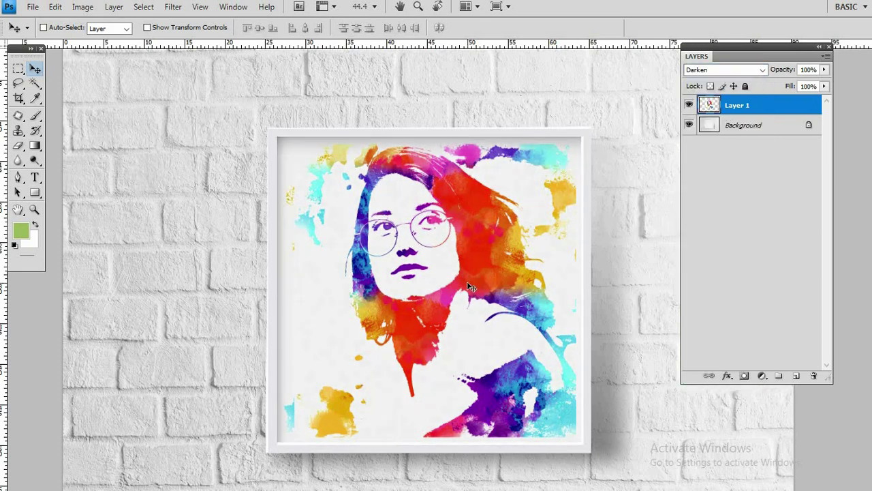
key(ctrl+minus)
key(ctrl+minus)
key(ctrl+minus)
- Save the framed mockup as the JPEG file Final.jpg with default quality options
key(f)
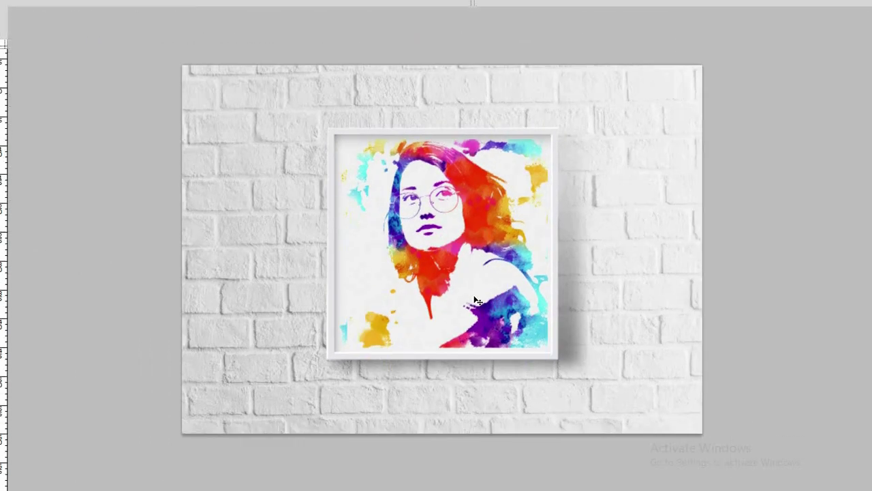
key(ctrl+plus)
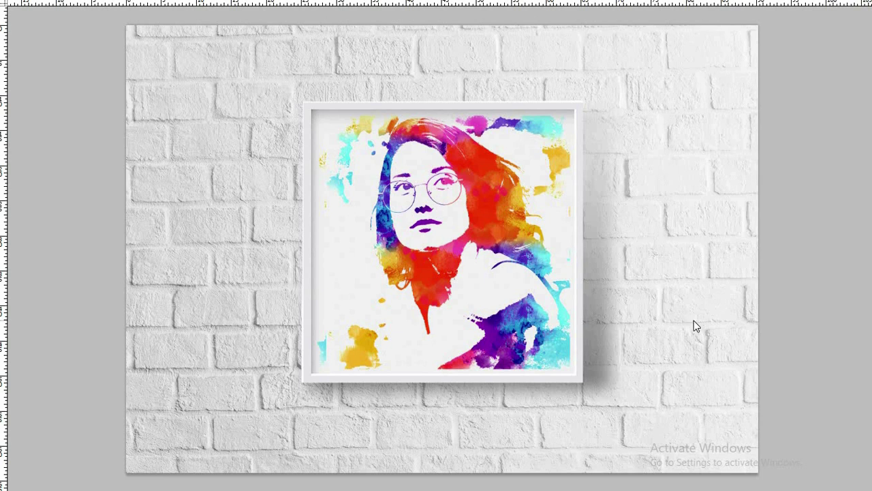
key(ctrl+shift+s)
text(Final)
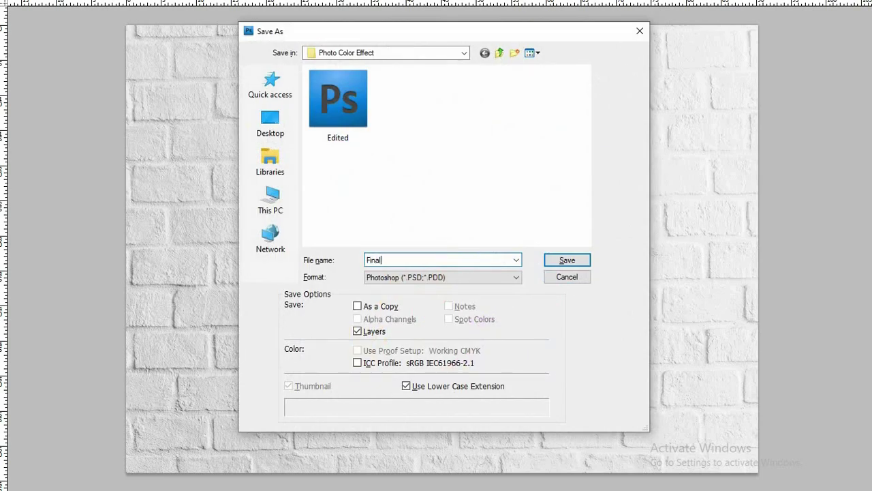
text(.jpg)
key(Return)
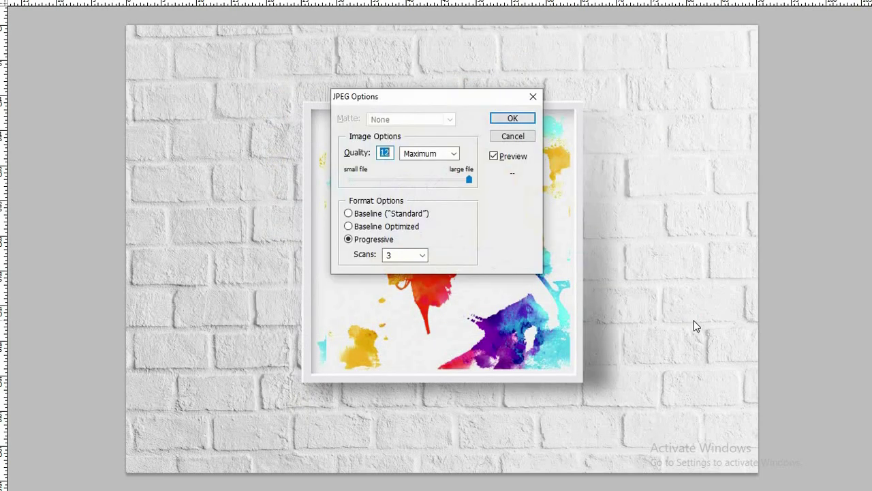
key(Return)
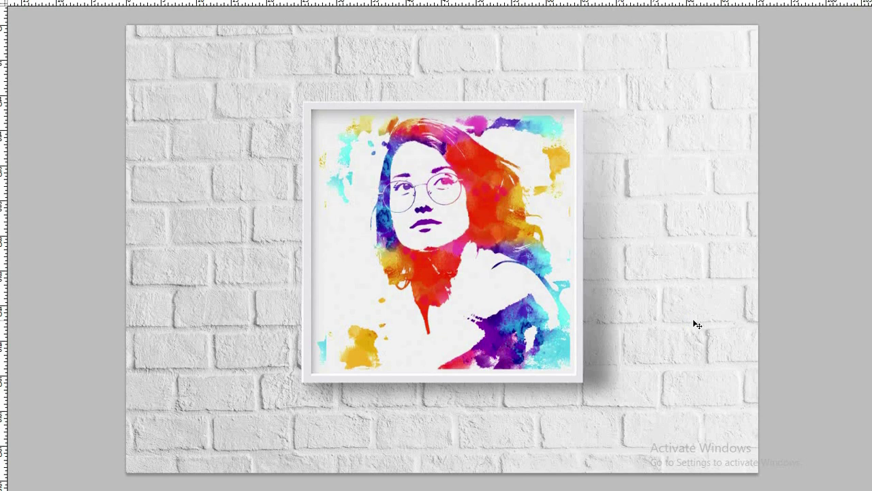